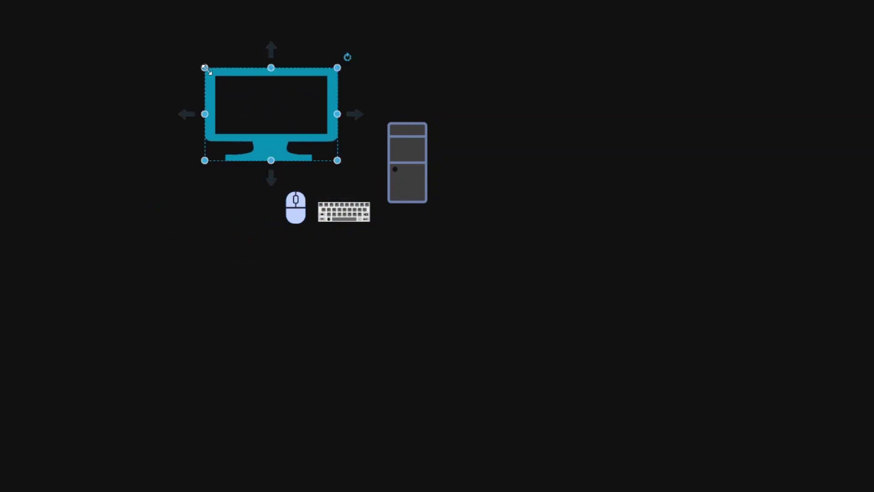
# Enlarge the monitor beside the PC tower, then select all four computer icons together.
pyautogui.moveTo(275, 113); pyautogui.dragTo(321, 134)
pyautogui.click(250, 74)
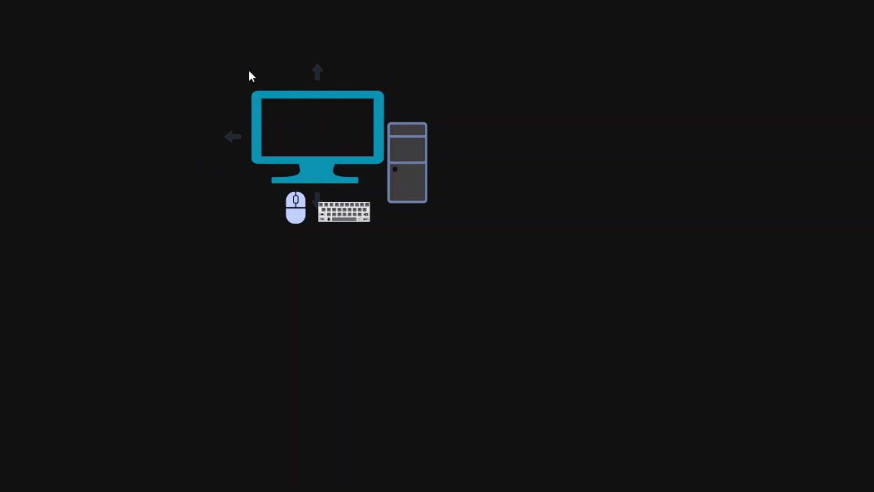
pyautogui.moveTo(230, 58); pyautogui.dragTo(467, 270)
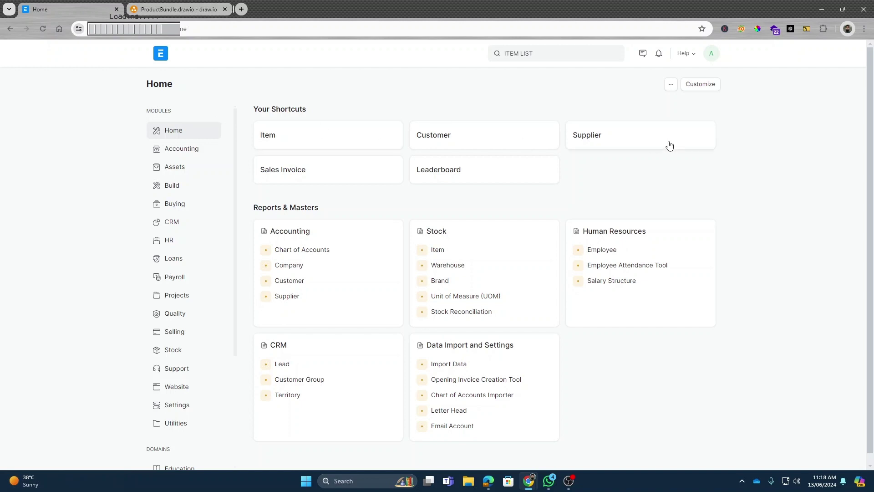
# Go to the Item list, then search 'STOCK BALAN' to open the Stock Balance report.
pyautogui.click(535, 52)
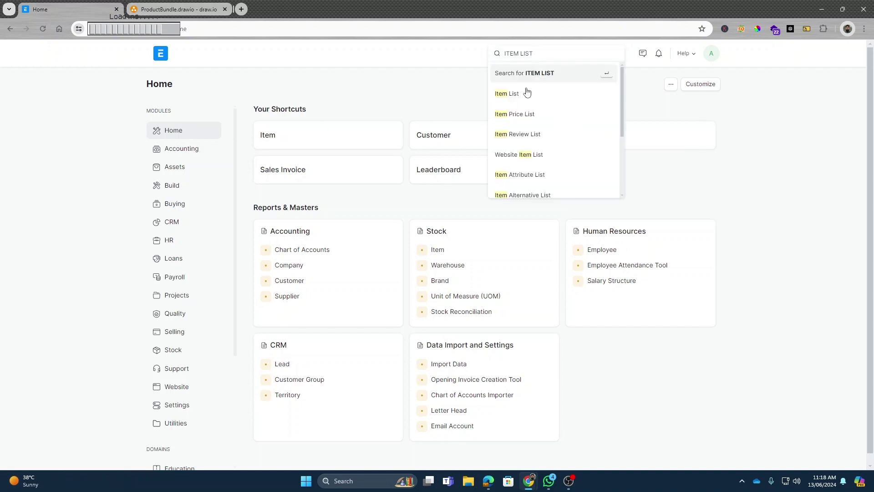
pyautogui.click(519, 95)
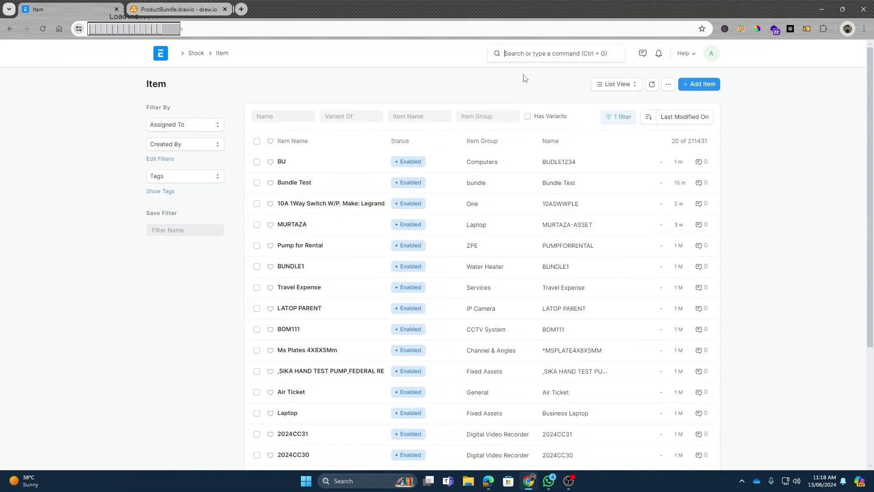
pyautogui.write('STOCK')
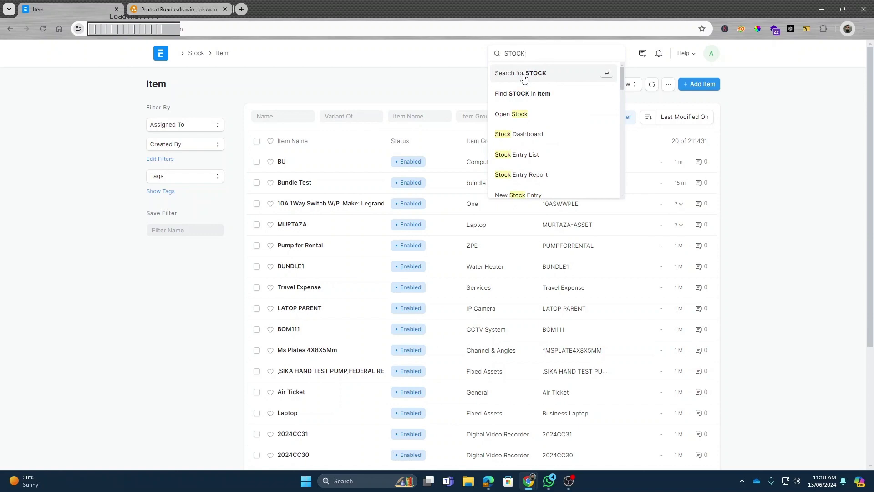
pyautogui.press('BackSpace')
pyautogui.press('BackSpace')
pyautogui.press('BackSpace')
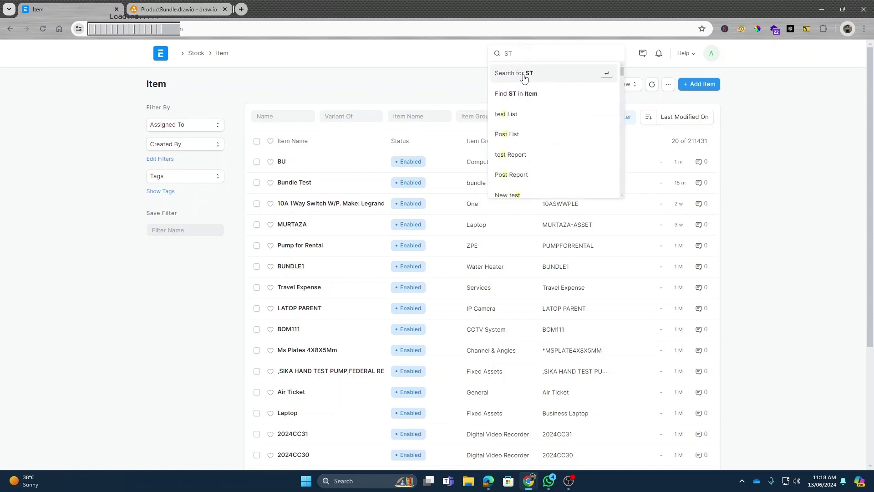
pyautogui.write('OCK BALAN')
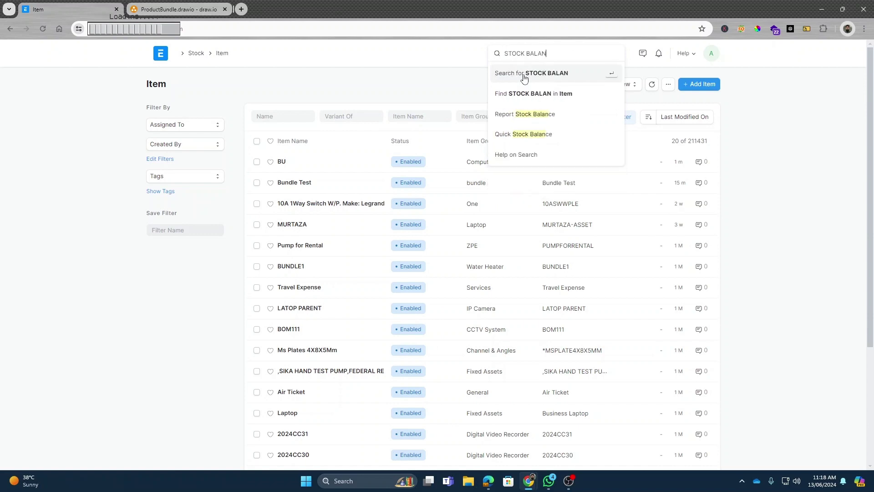
pyautogui.click(532, 115)
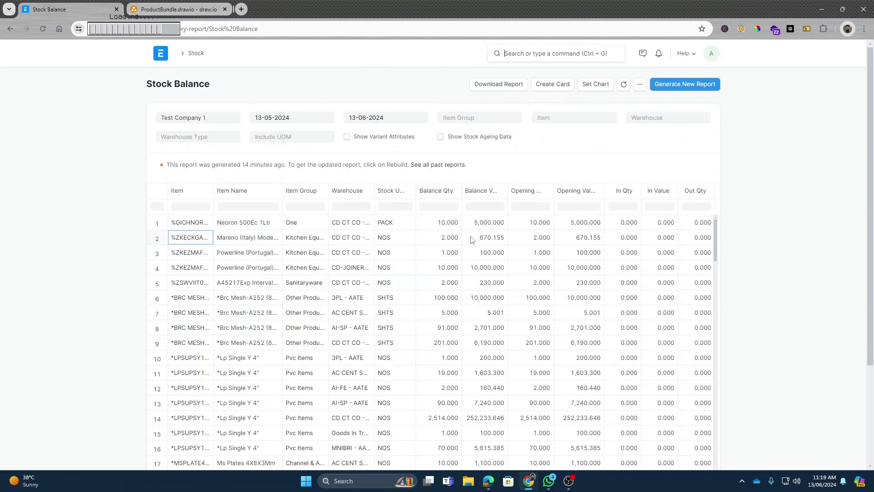
# Widen the Warehouse column and open the row 6 and row 1 items in new tabs.
pyautogui.doubleClick(373, 190)
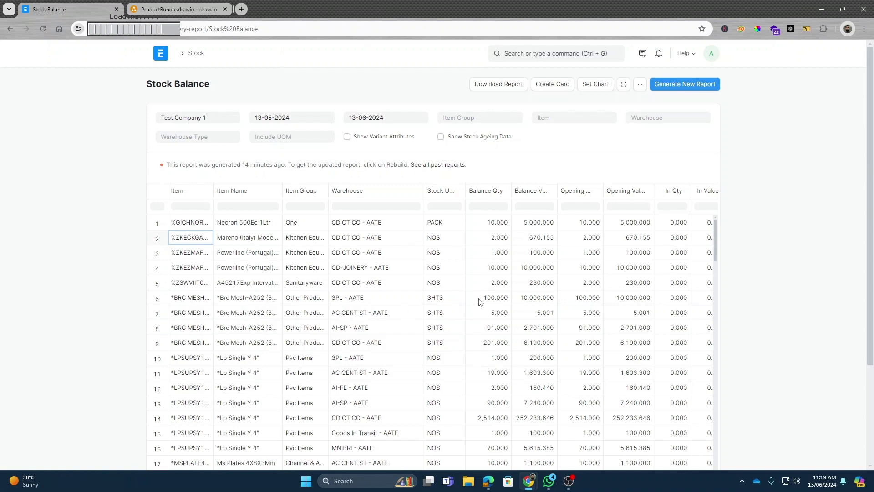
pyautogui.keyDown('ctrl'); pyautogui.click(195, 300); pyautogui.keyUp('ctrl')
pyautogui.keyDown('ctrl'); pyautogui.click(189, 223); pyautogui.keyUp('ctrl')
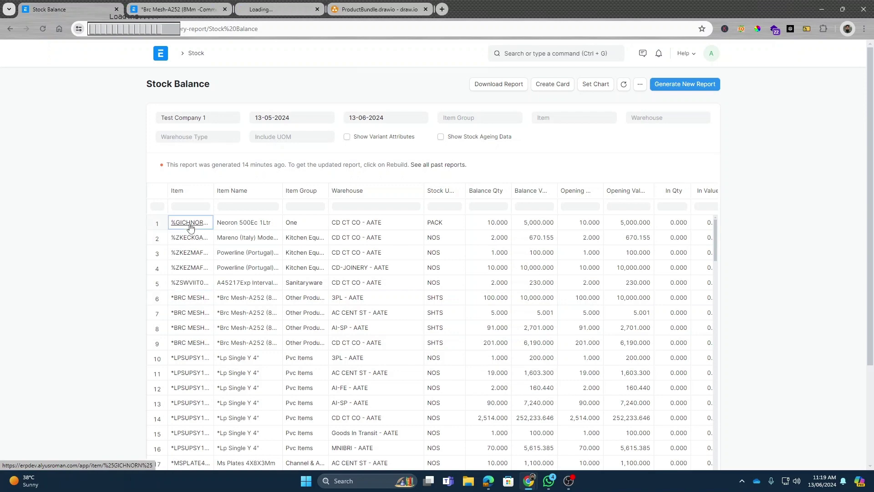
# Check the *Brc Mesh-A252 and Neoron 500Ec 1Ltr item tabs, then return to Stock Balance.
pyautogui.click(180, 10)
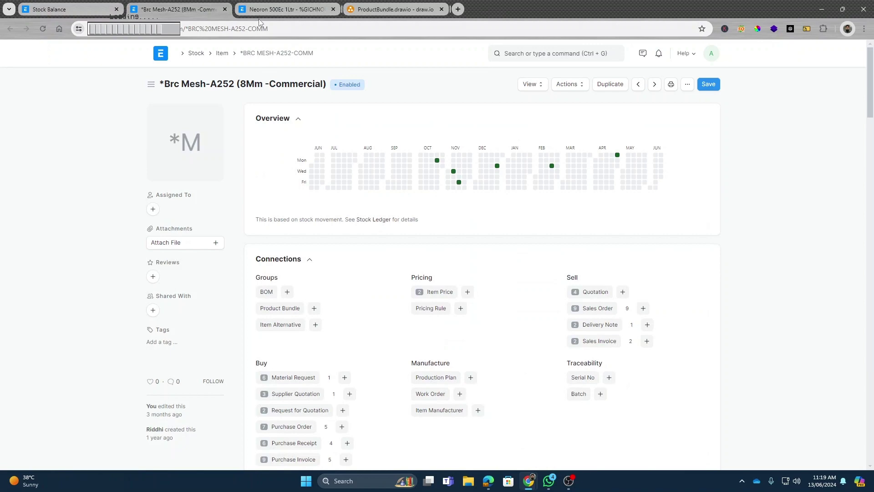
pyautogui.click(261, 11)
pyautogui.click(174, 14)
pyautogui.click(69, 9)
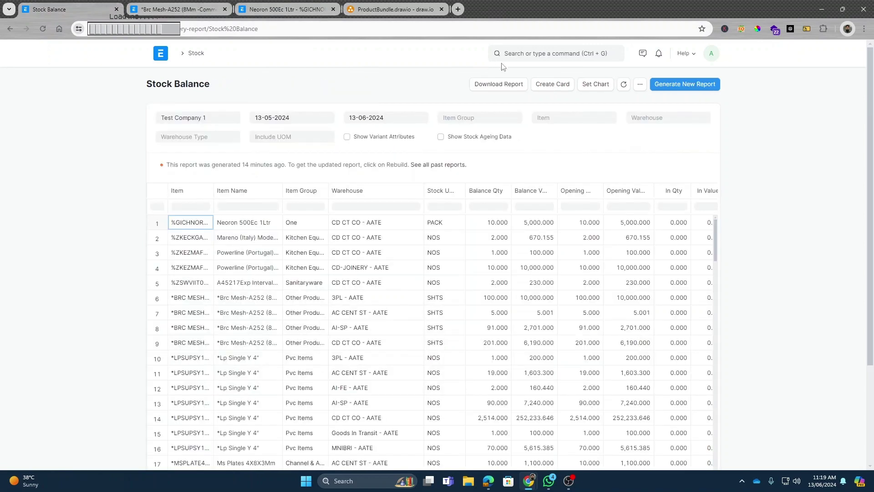
pyautogui.click(539, 54)
# Open the Item list via 'ITEM', reselect the four computer shapes in draw.io, then return.
pyautogui.write('ITEM')
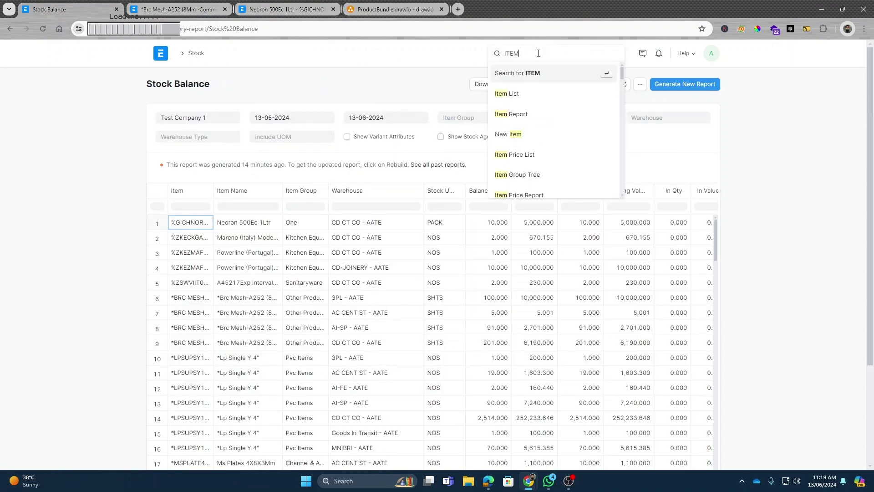
pyautogui.click(533, 93)
pyautogui.click(372, 11)
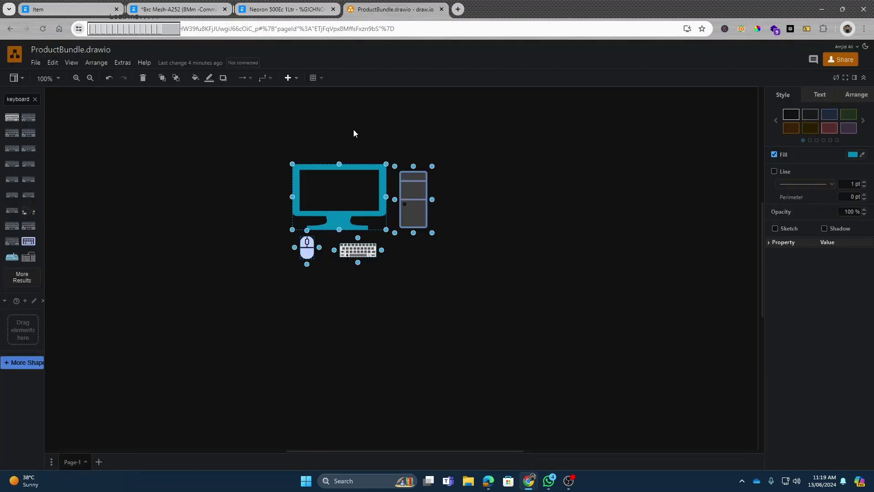
pyautogui.click(267, 146)
pyautogui.moveTo(272, 142); pyautogui.dragTo(476, 300)
pyautogui.click(274, 145)
pyautogui.moveTo(273, 145); pyautogui.dragTo(458, 301)
pyautogui.click(80, 7)
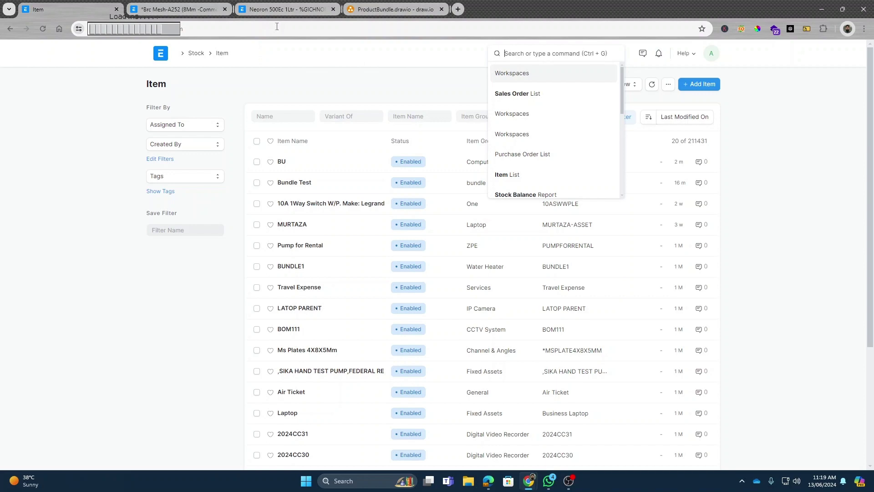
# Start a new item in the full Item form.
pyautogui.click(704, 101)
pyautogui.click(699, 83)
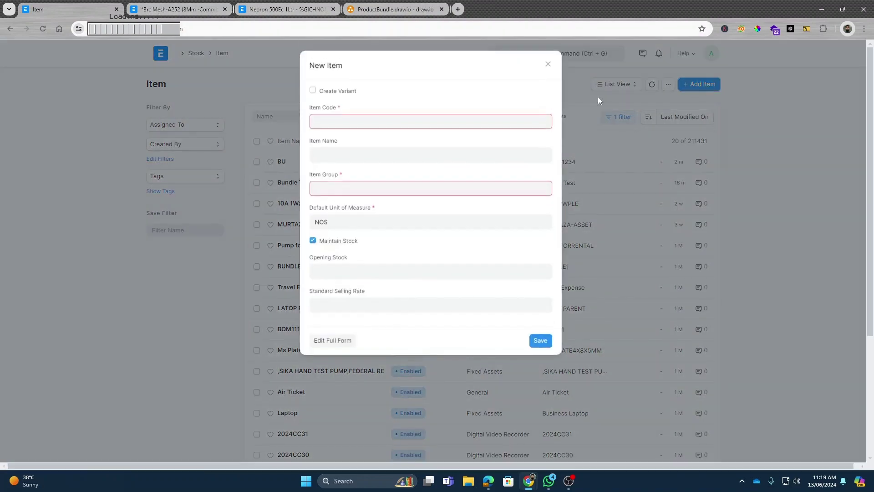
pyautogui.click(337, 345)
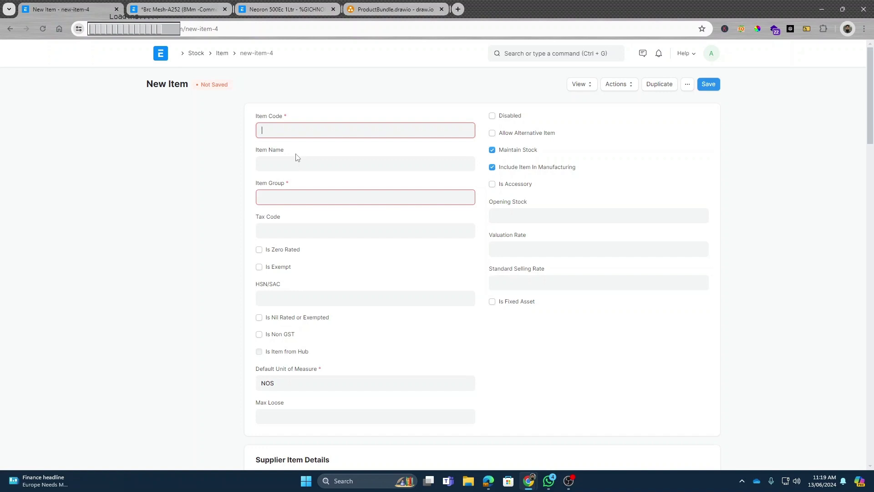
# Fill Item Code BUNDLE1234, Item Name COMPLETE COMPUTER and Item Group Computers.
pyautogui.write('BUNDLE1234')
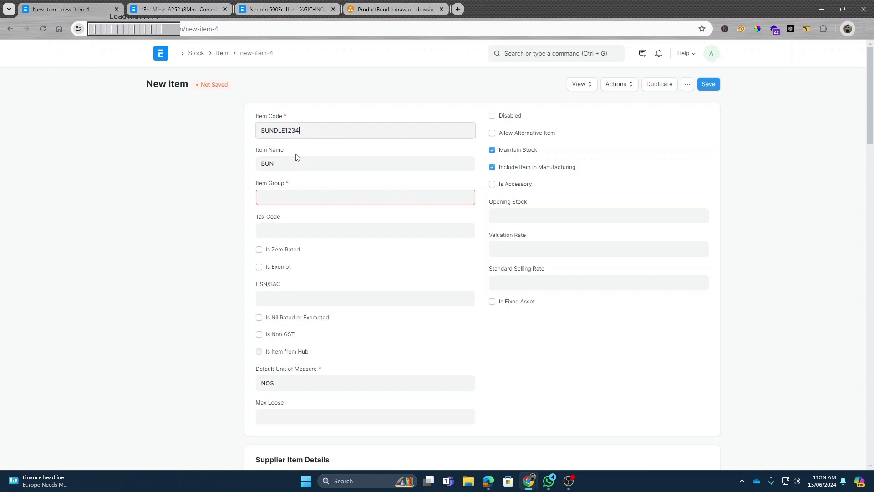
pyautogui.doubleClick(290, 167)
pyautogui.write('COM')
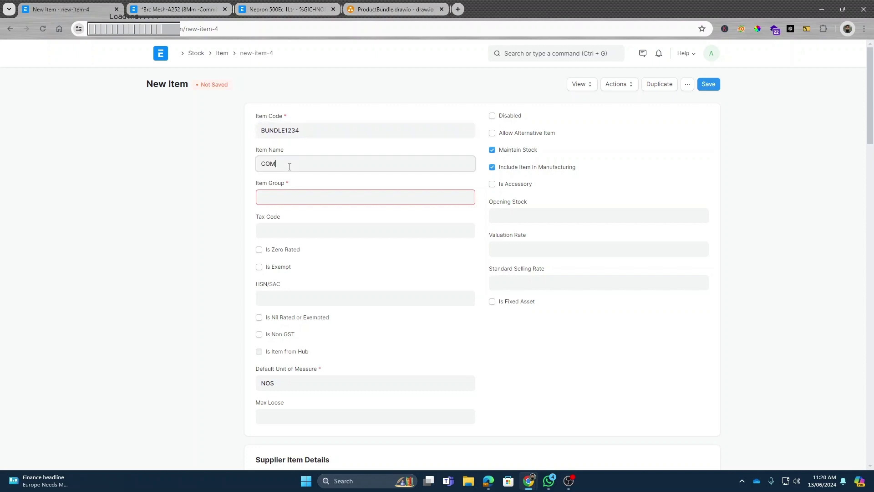
pyautogui.write('PLETE COMPUTER')
pyautogui.click(299, 193)
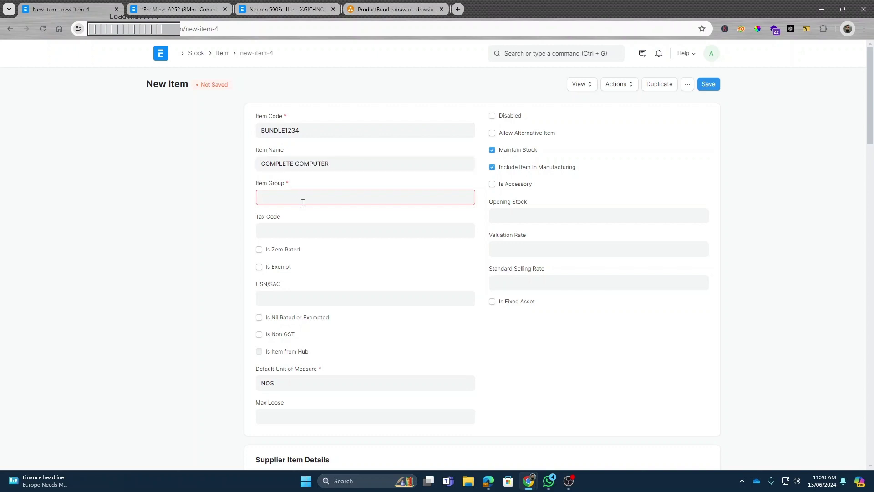
pyautogui.click(302, 258)
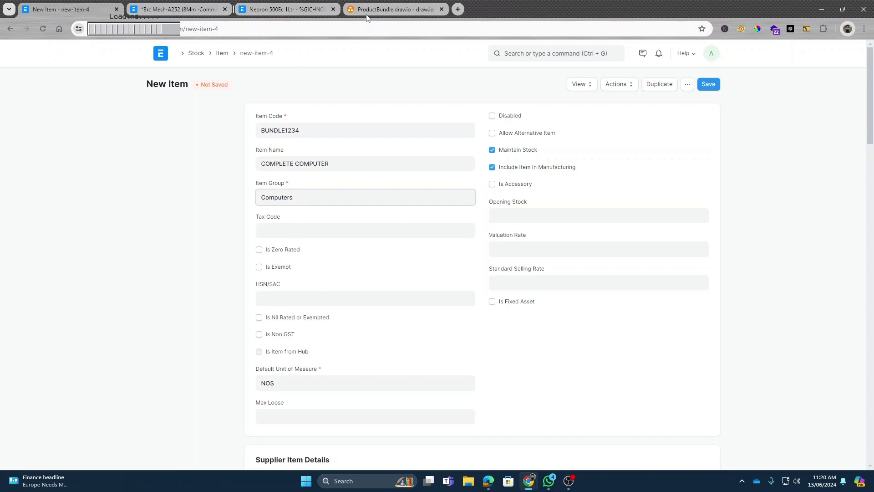
# Select the monitor, tower, mouse and keyboard shapes in the ProductBundle diagram.
pyautogui.click(387, 9)
pyautogui.moveTo(272, 151); pyautogui.dragTo(513, 288)
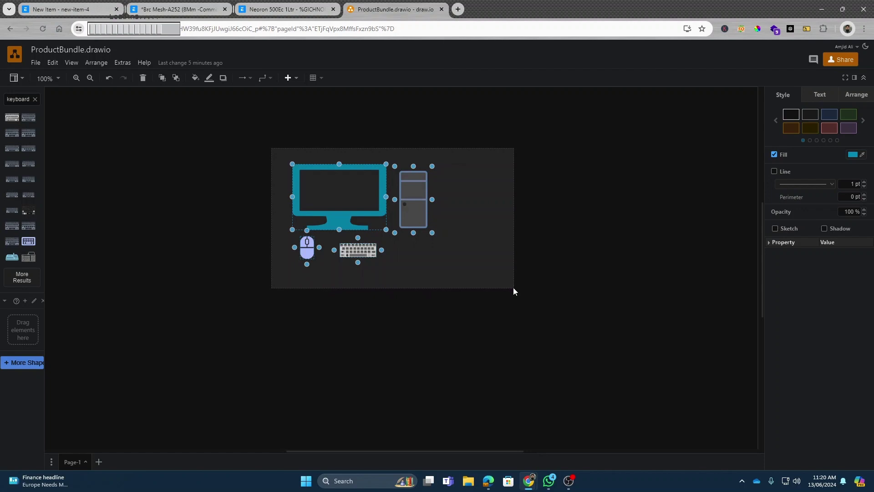
pyautogui.click(398, 203)
pyautogui.click(358, 195)
pyautogui.click(412, 197)
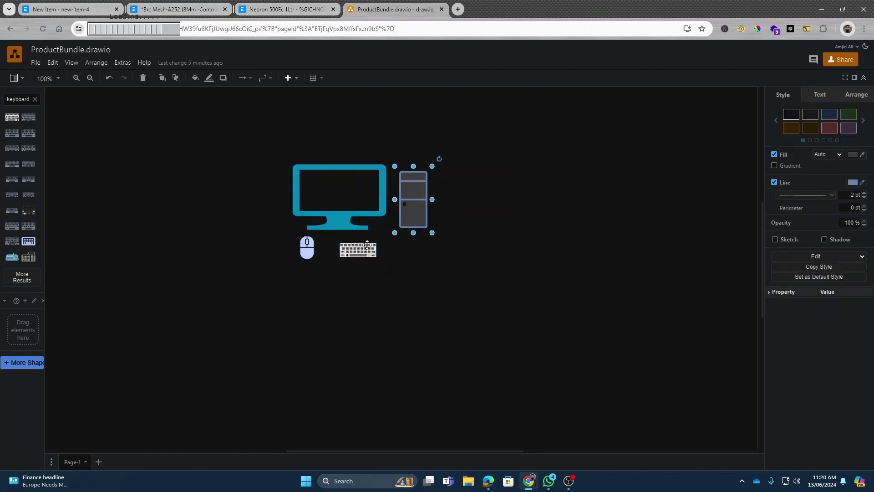
pyautogui.click(310, 248)
pyautogui.moveTo(255, 137); pyautogui.dragTo(457, 287)
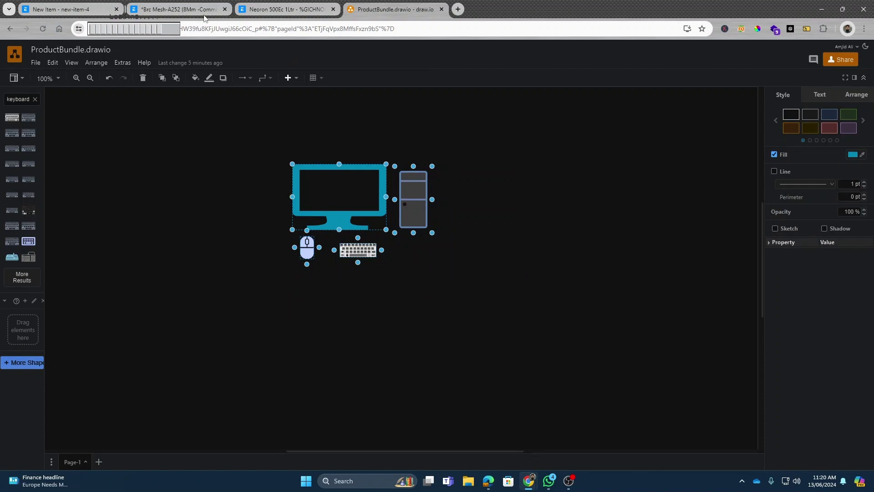
# Review the New Item form's Purchase and Replenishment Details settings.
pyautogui.click(86, 10)
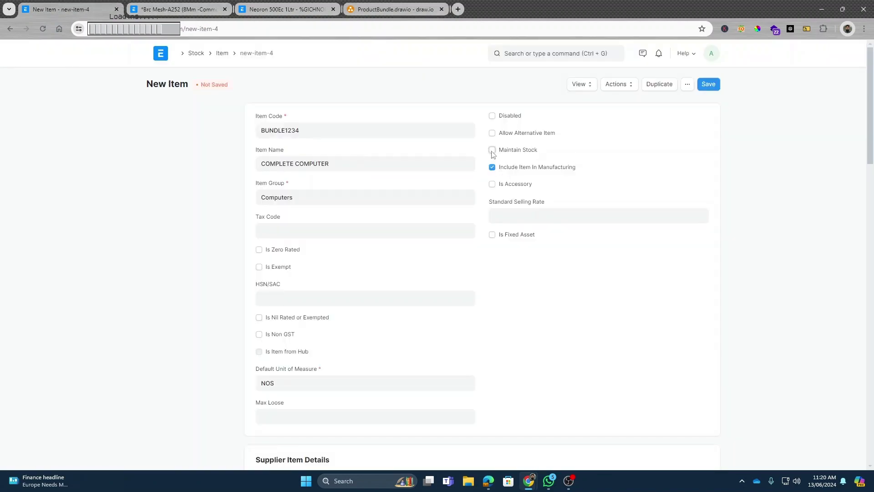
pyautogui.scroll(-2, 285, 268)
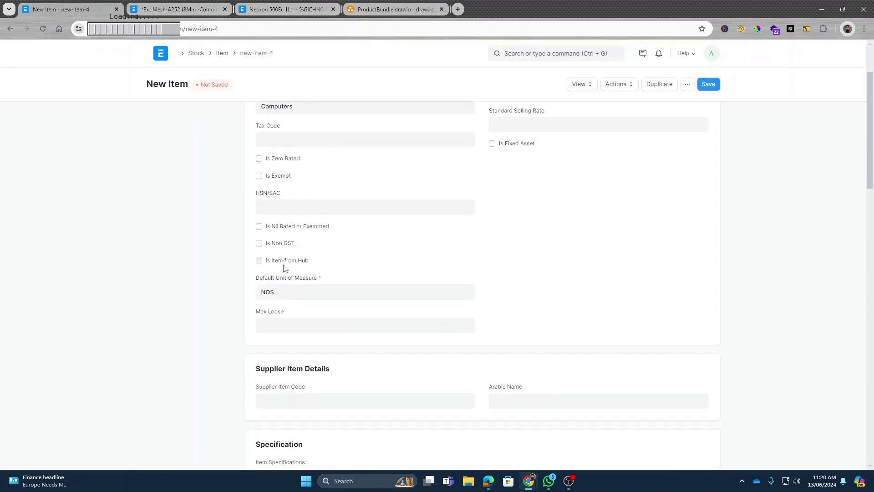
pyautogui.scroll(-5, 285, 268)
pyautogui.scroll(-11, 285, 269)
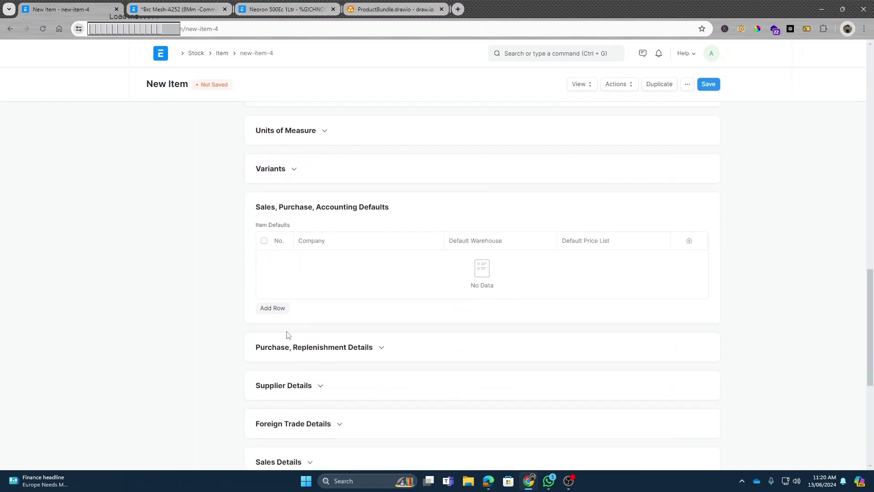
pyautogui.click(320, 351)
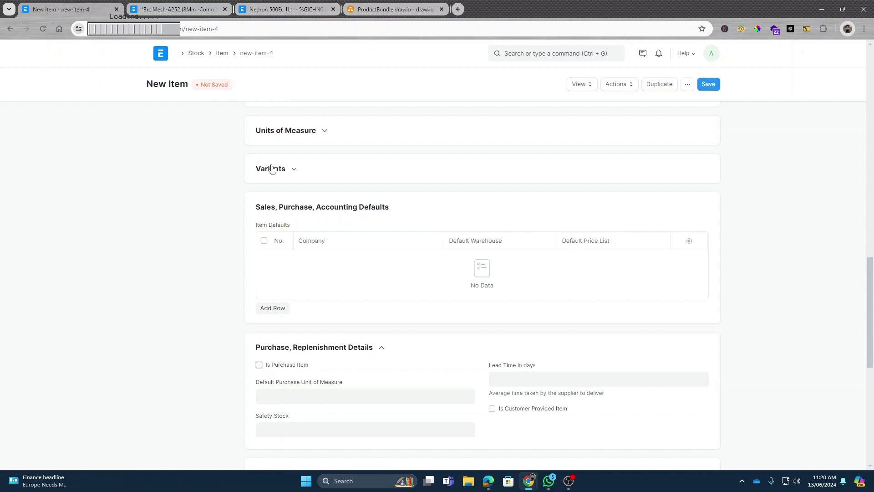
# Check the Sales Details and save COMPLETE COMPUTER as a non-stock item.
pyautogui.scroll(-3, 278, 273)
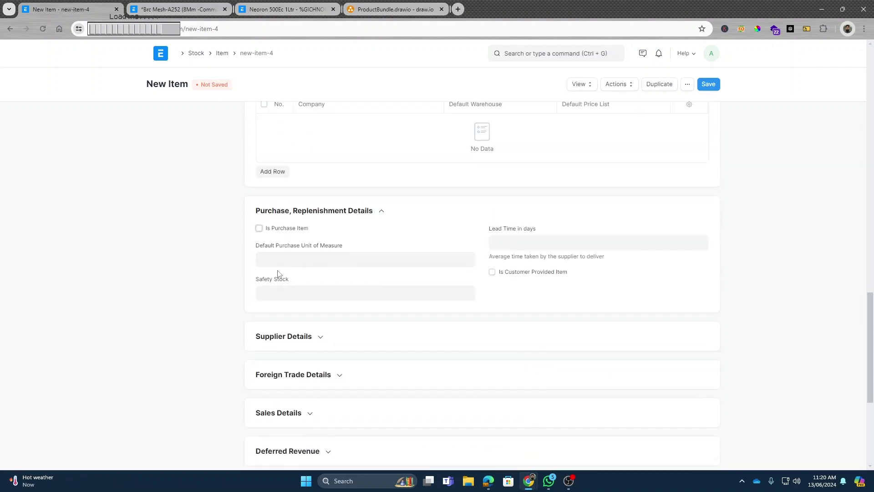
pyautogui.scroll(-3, 300, 260)
pyautogui.scroll(10, 300, 260)
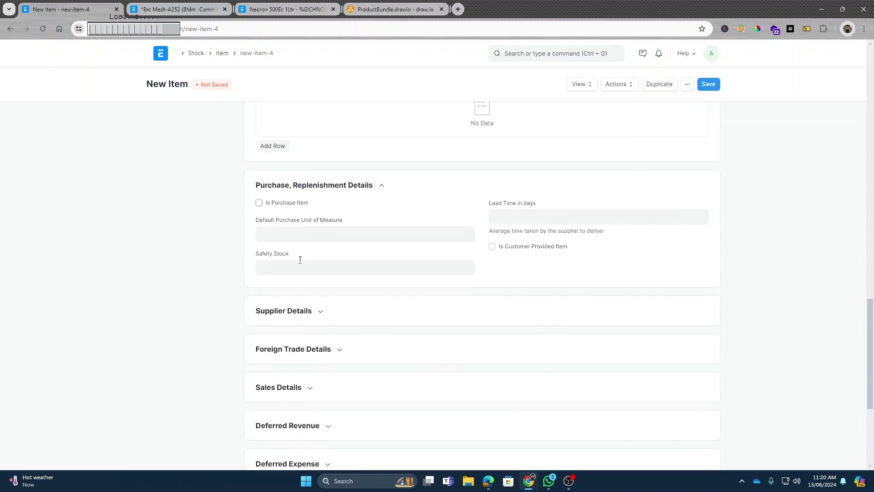
pyautogui.scroll(6, 300, 260)
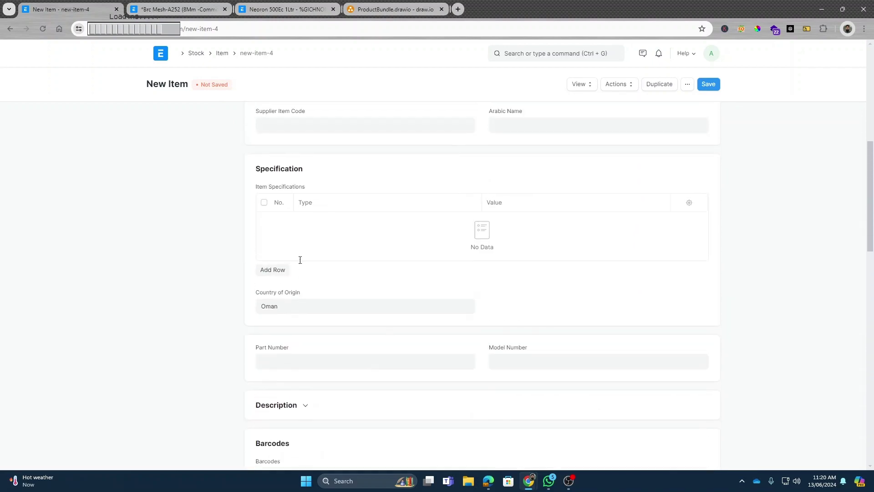
pyautogui.scroll(-9, 301, 260)
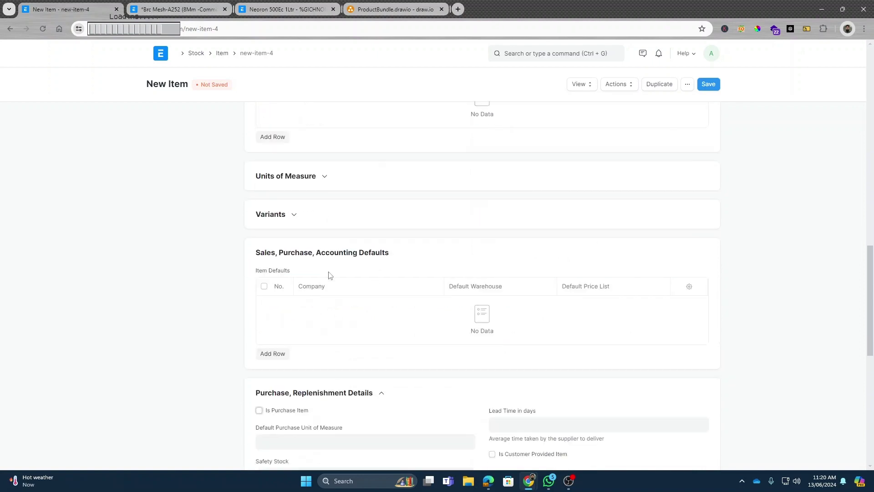
pyautogui.scroll(-7, 323, 291)
pyautogui.click(306, 277)
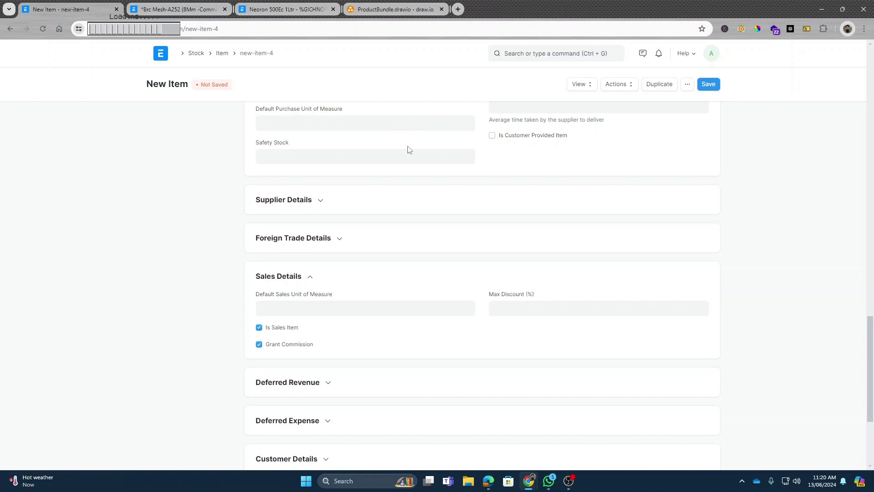
pyautogui.scroll(20, 491, 171)
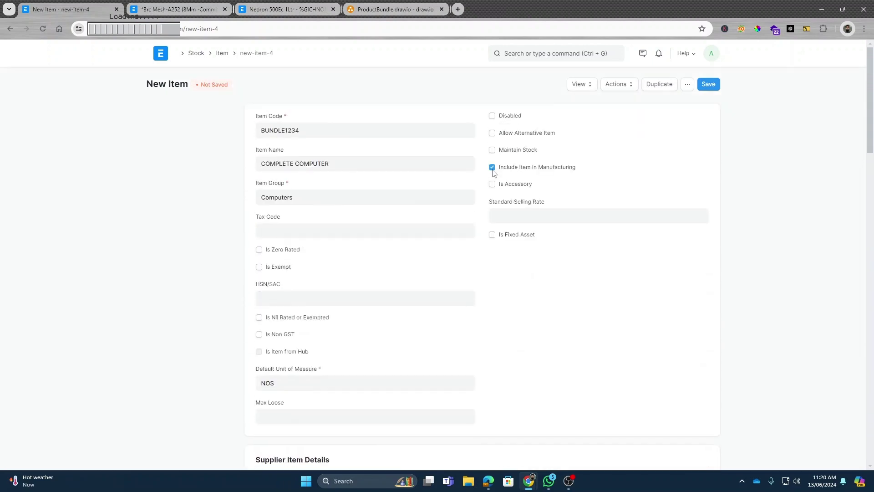
pyautogui.click(711, 86)
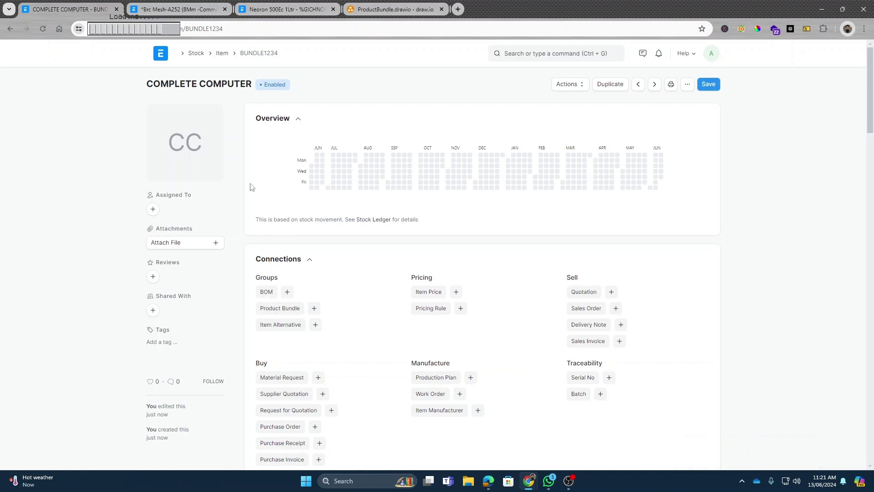
# Search 'BUNDLE' to reach the Product Bundle list and start a new bundle.
pyautogui.click(515, 53)
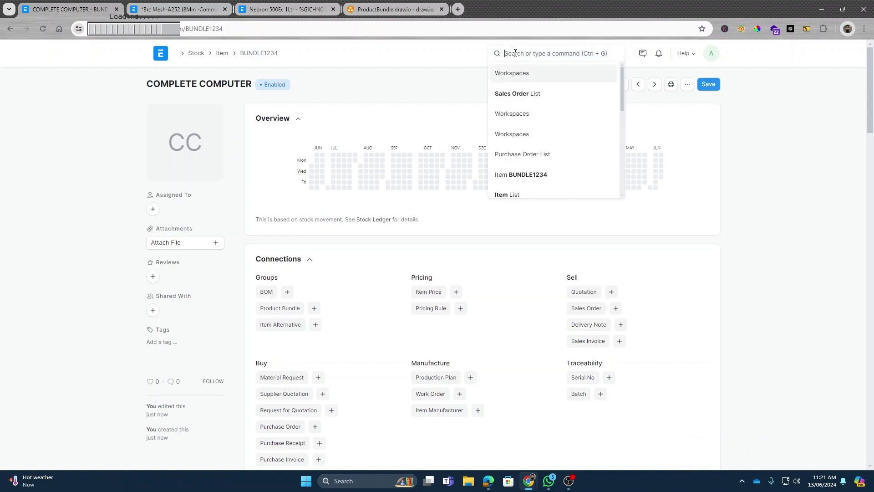
pyautogui.write('BUNDLE')
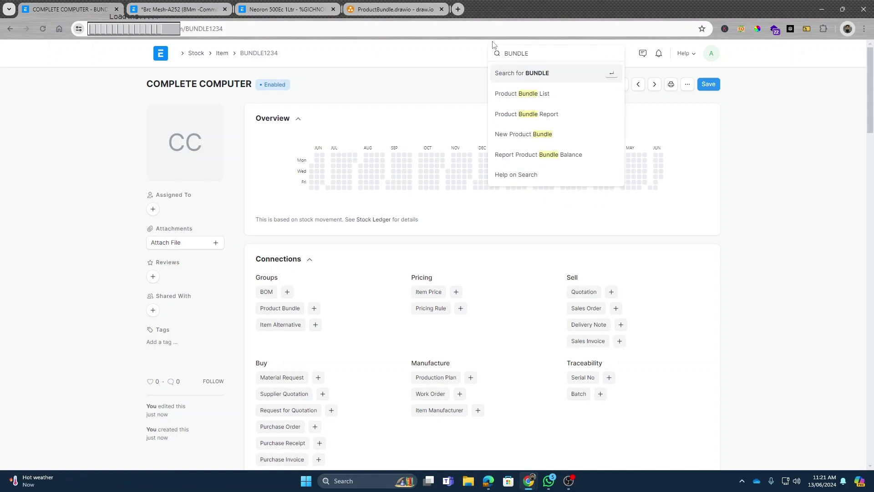
pyautogui.click(527, 99)
pyautogui.click(663, 89)
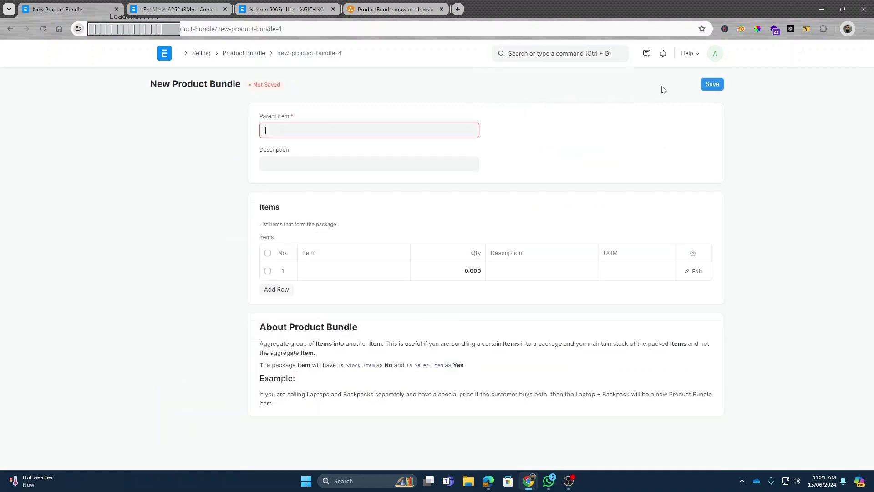
# Set the parent item to BUNDLE1234 with description COMPLETE COMPUTER.
pyautogui.click(315, 132)
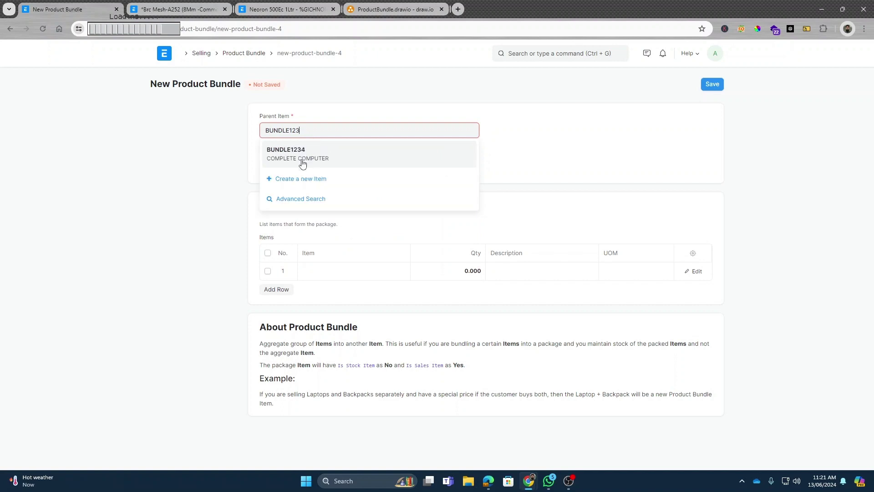
pyautogui.click(304, 157)
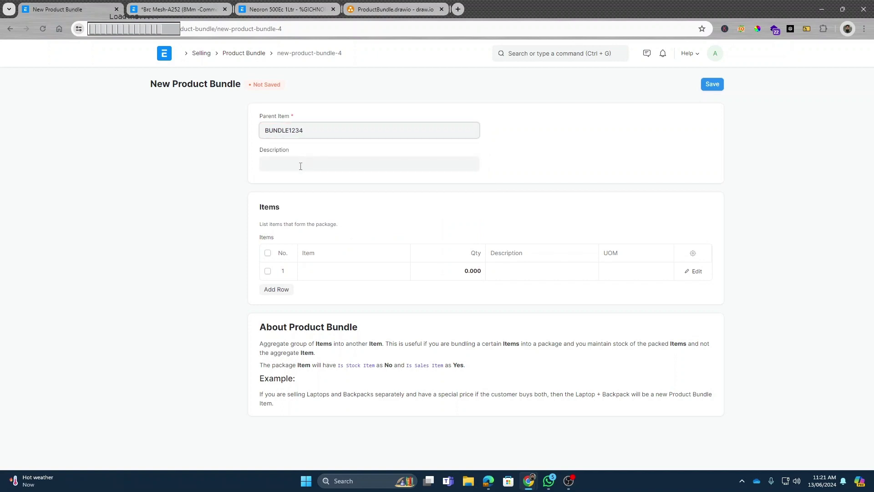
pyautogui.click(300, 167)
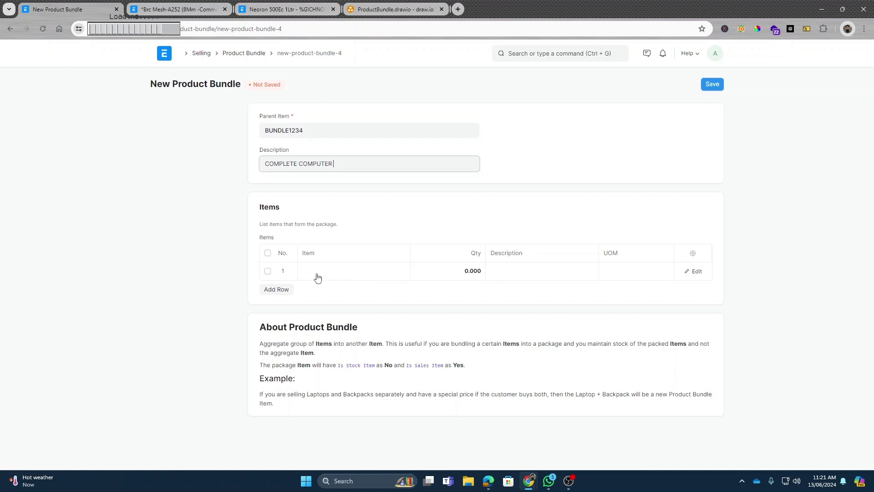
# Add the Neoron 500Ec 1Ltr item (%GICHNORN%) to the bundle with quantity 1.
pyautogui.click(267, 12)
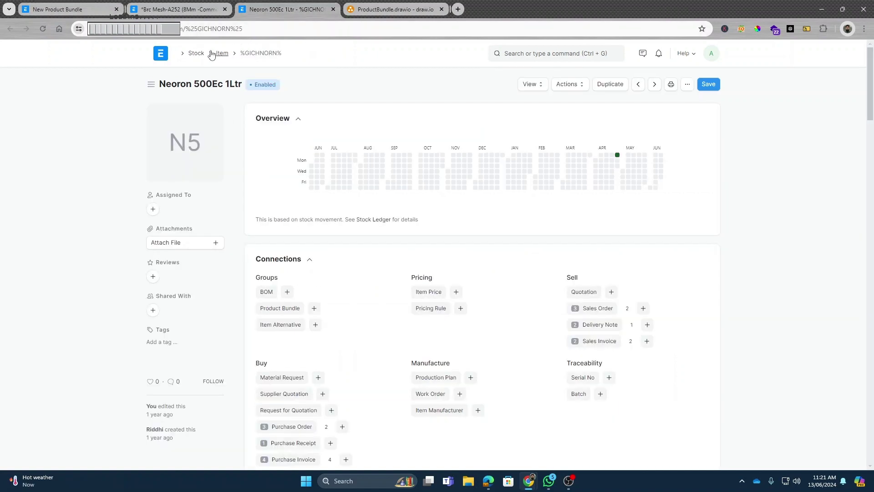
pyautogui.click(259, 53)
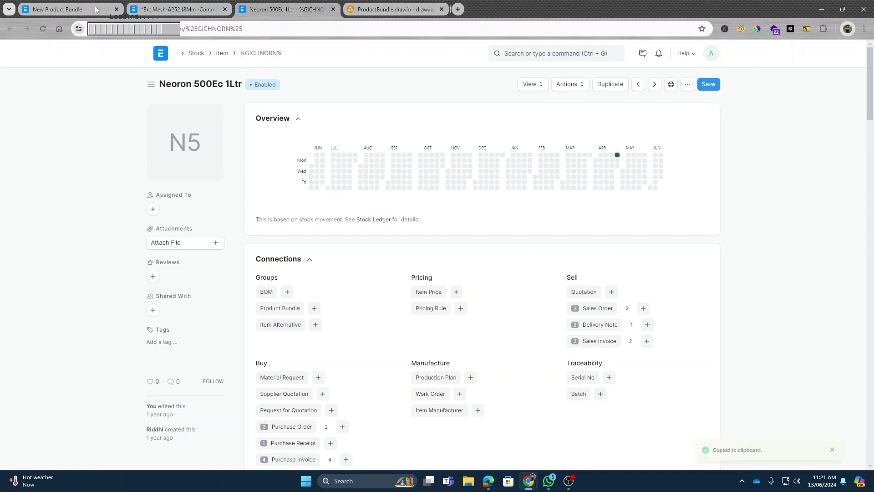
pyautogui.click(249, 54)
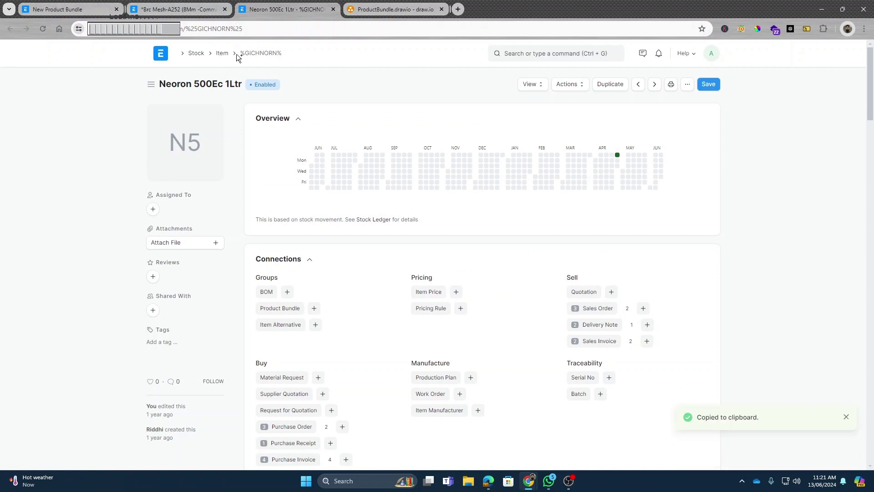
pyautogui.click(90, 10)
pyautogui.click(346, 273)
pyautogui.hotkey('ctrl', 'v')
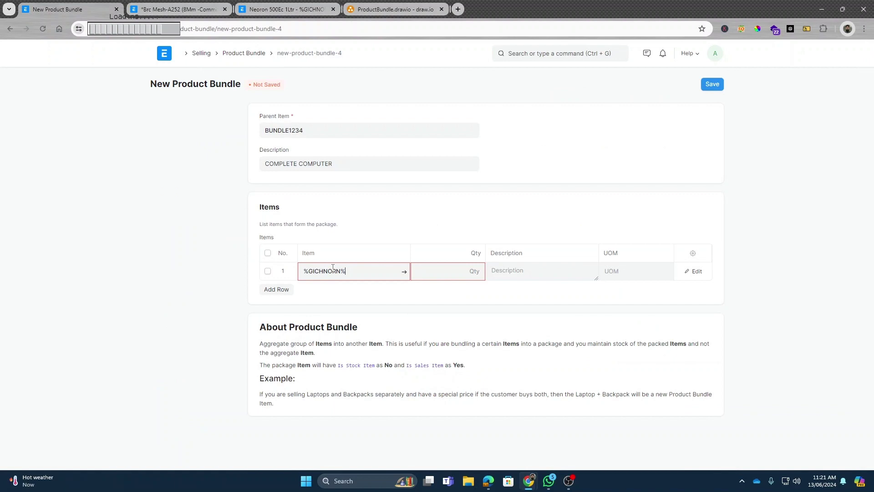
pyautogui.click(439, 274)
pyautogui.click(379, 273)
pyautogui.click(471, 275)
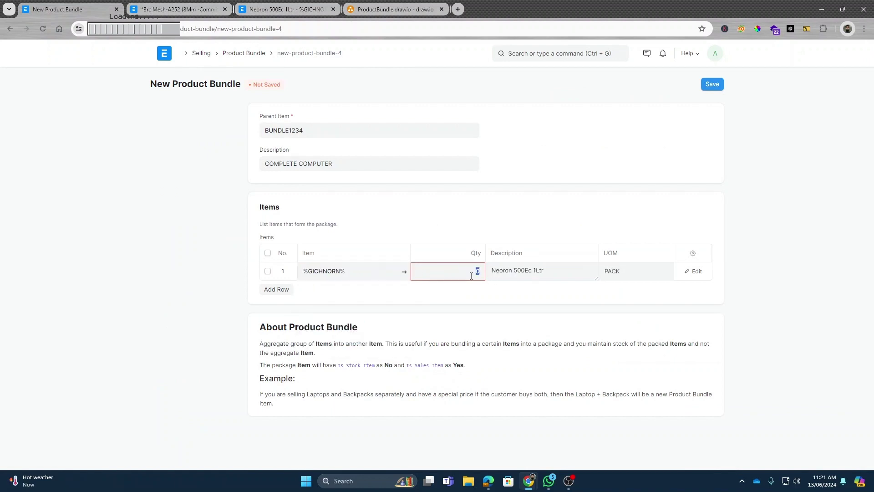
pyautogui.write('1')
# Add *BRC MESH-A252-COMM with quantity 2 as the second component and save.
pyautogui.click(282, 290)
pyautogui.click(184, 13)
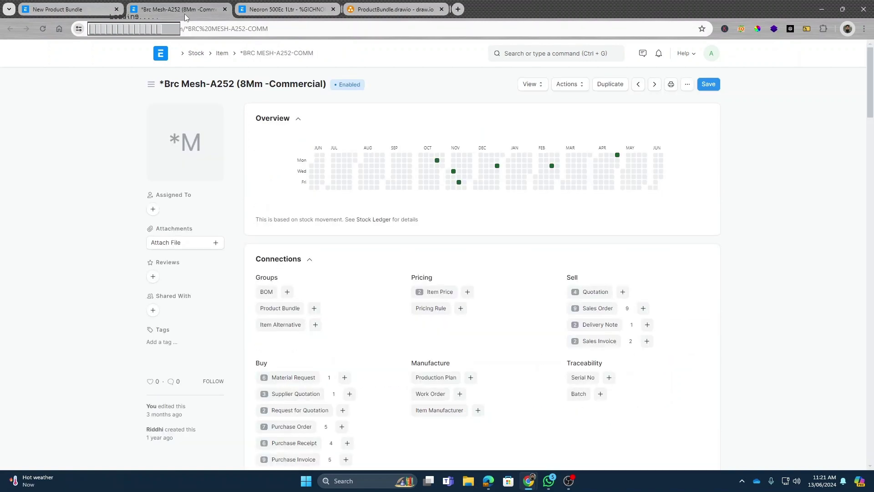
pyautogui.click(241, 53)
pyautogui.hotkey('ctrl', 'shift', 'Tab')
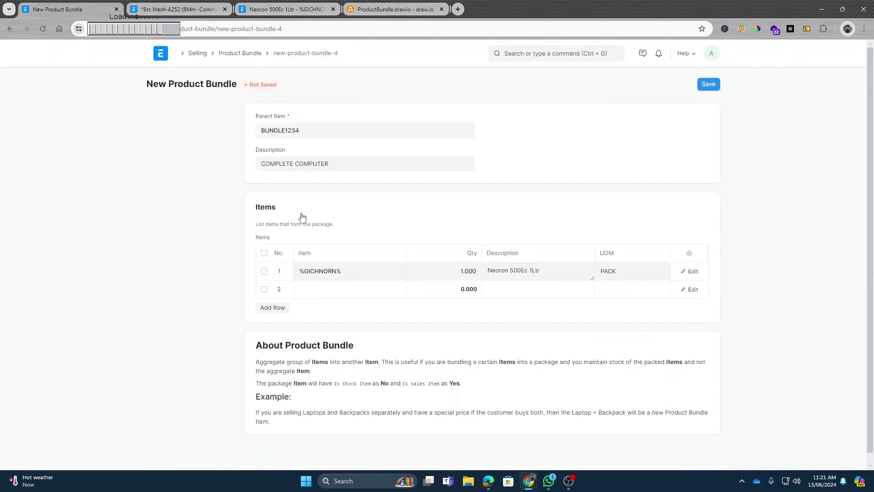
pyautogui.click(319, 290)
pyautogui.hotkey('ctrl', 'v')
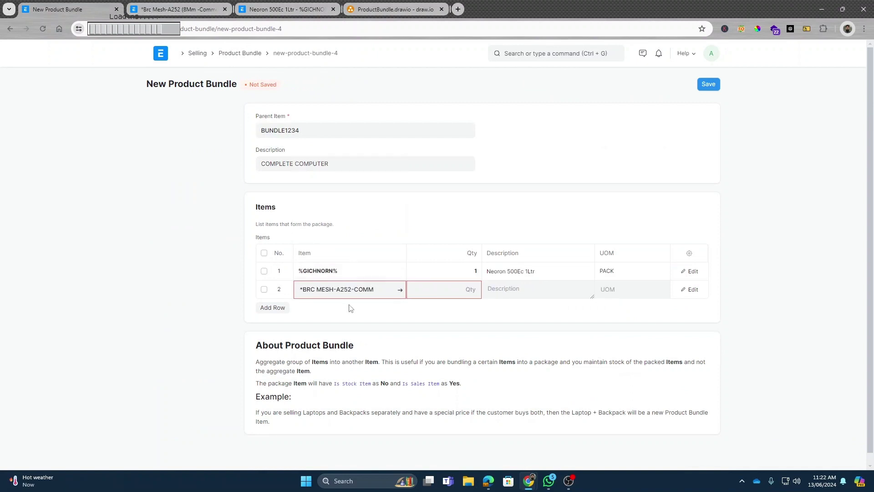
pyautogui.click(376, 312)
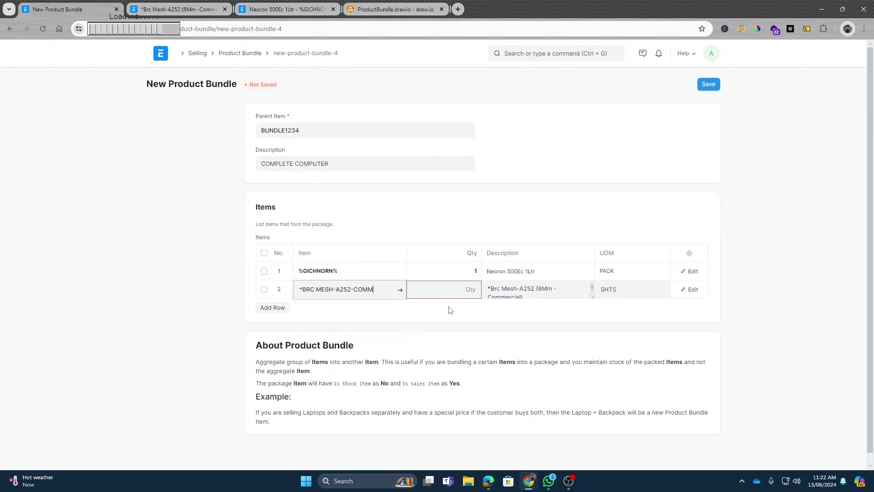
pyautogui.click(472, 291)
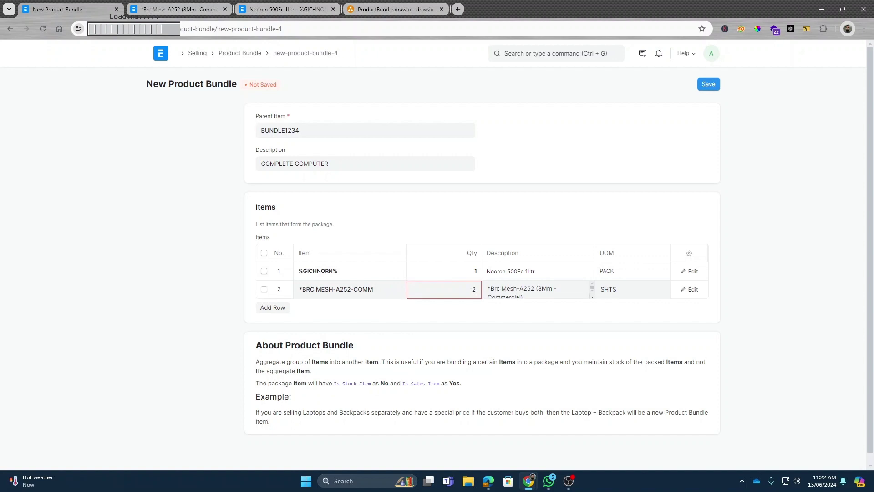
pyautogui.click(476, 317)
pyautogui.click(705, 86)
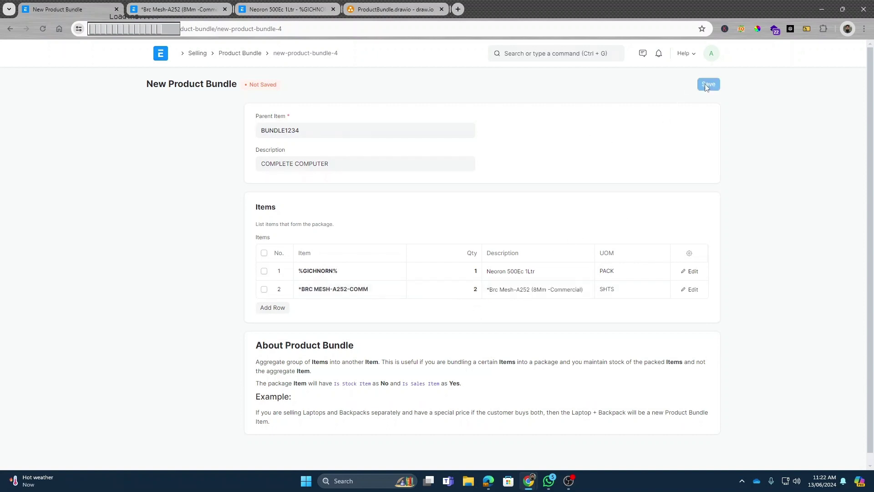
# Save the bundle again and open parent item BUNDLE1234 to see its linked Product Bundle.
pyautogui.click(708, 89)
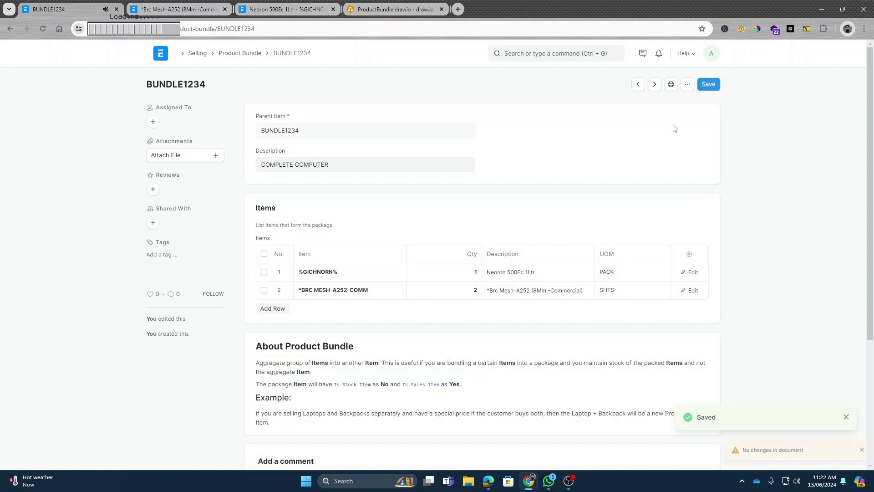
pyautogui.scroll(-3, 424, 299)
pyautogui.scroll(3, 364, 273)
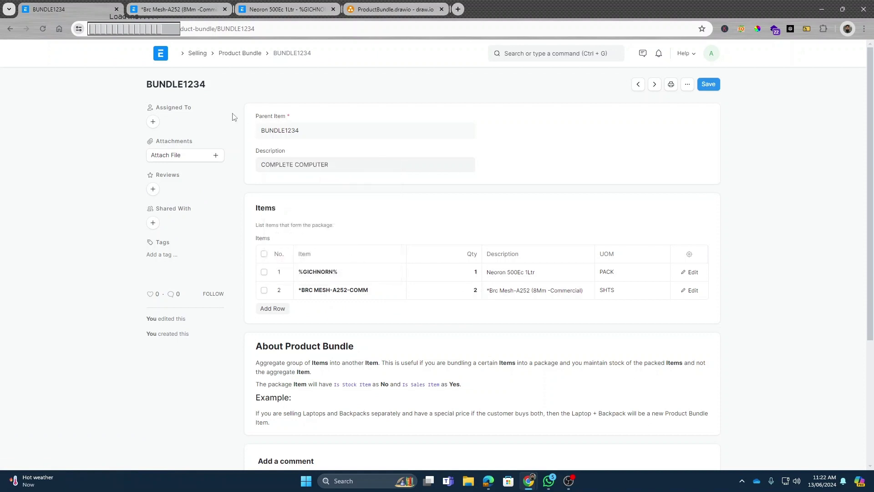
pyautogui.click(280, 132)
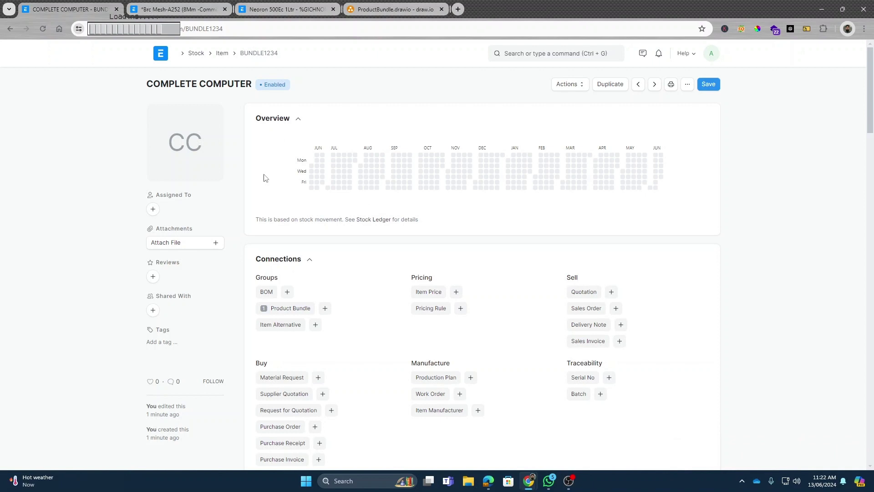
pyautogui.scroll(-2, 277, 195)
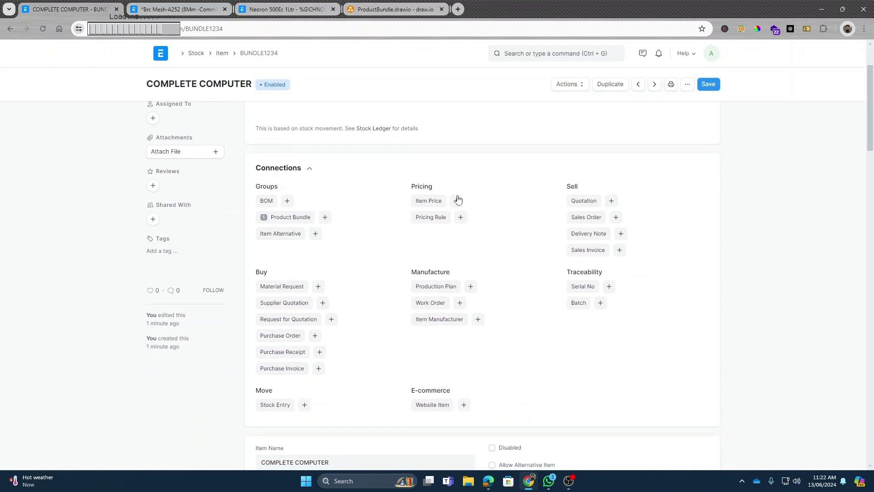
# Copy the item code BUNDLE1234 and start a new sales order from the Sales Order list.
pyautogui.click(533, 54)
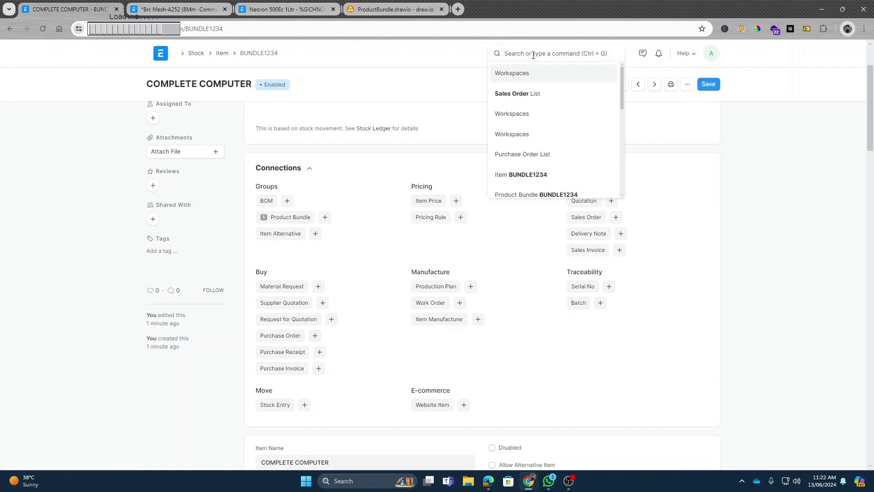
pyautogui.click(267, 53)
pyautogui.click(544, 54)
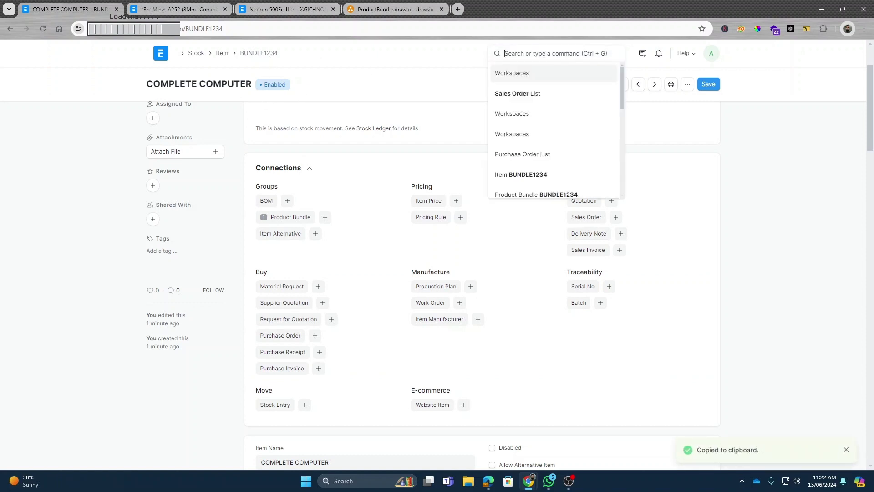
pyautogui.write('SALES ORD')
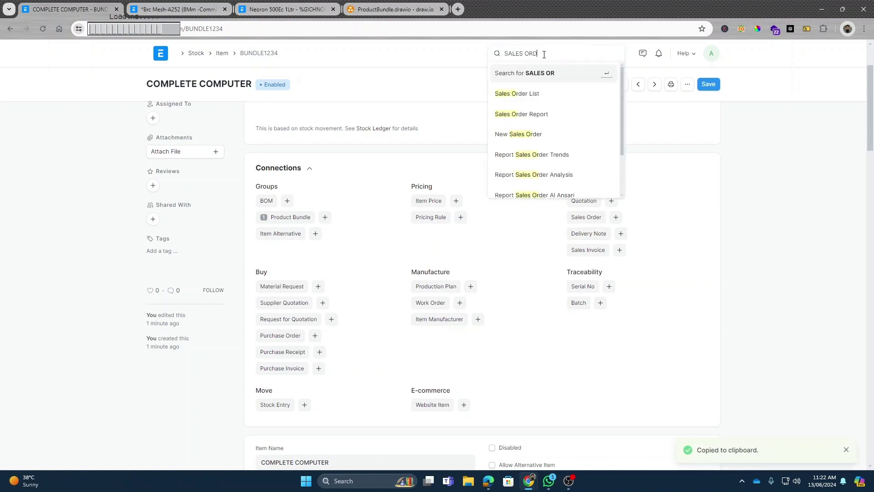
pyautogui.click(552, 94)
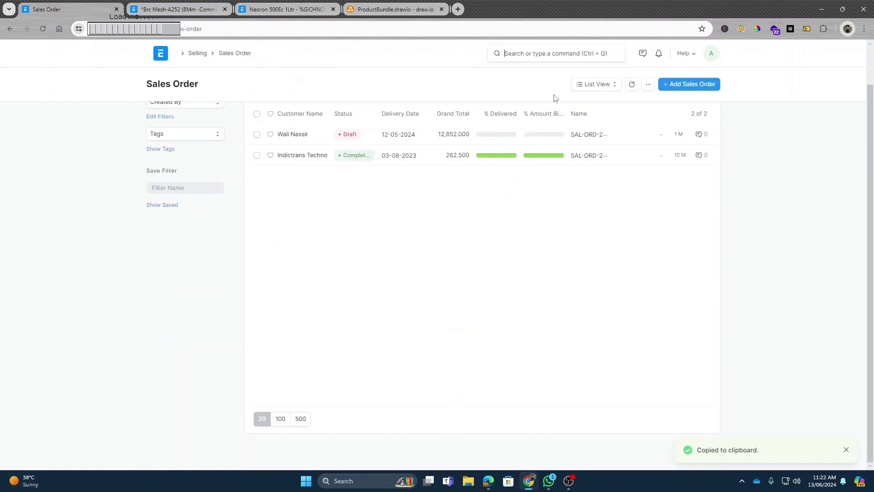
pyautogui.click(667, 90)
# Set customer ABC LLC and cost center ST-SCADA & TELEMETRY - AATE, then view the Brc Mesh-A252 item.
pyautogui.click(307, 162)
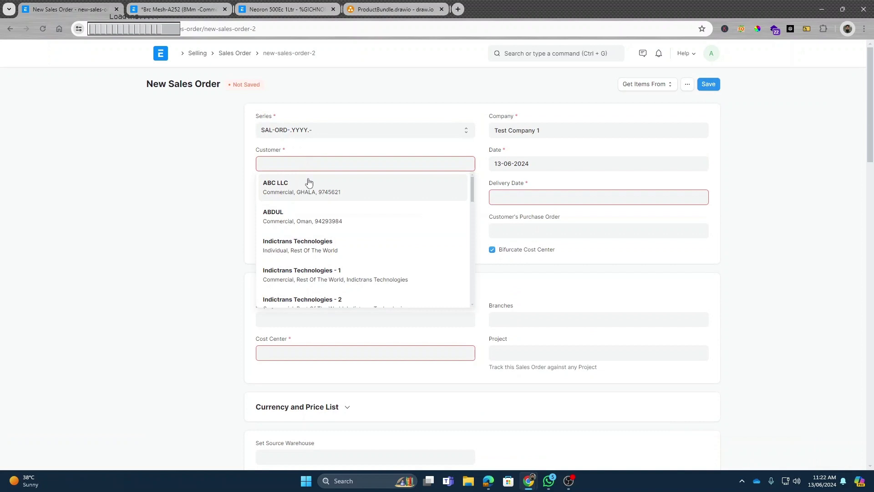
pyautogui.click(309, 184)
pyautogui.click(336, 354)
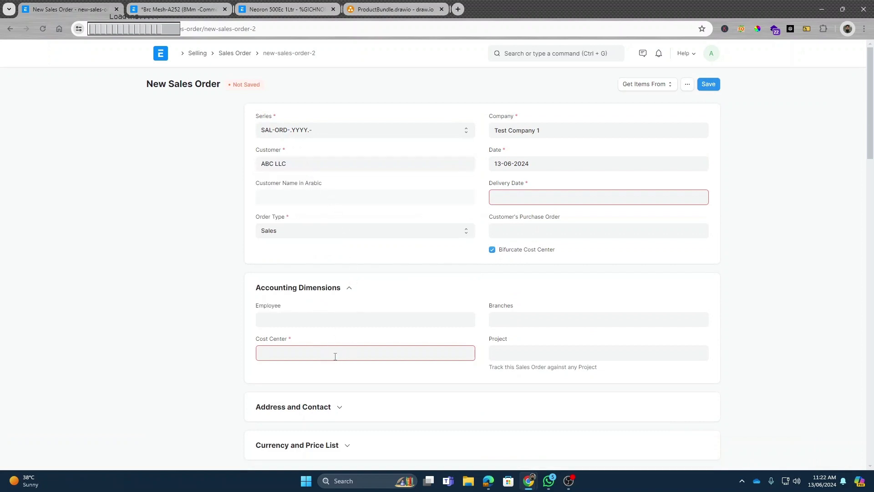
pyautogui.click(330, 377)
pyautogui.scroll(-3, 462, 321)
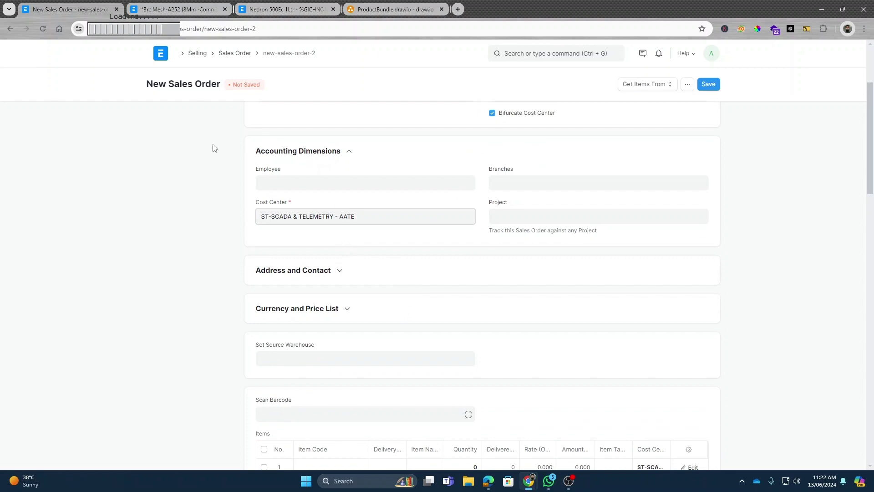
pyautogui.click(168, 6)
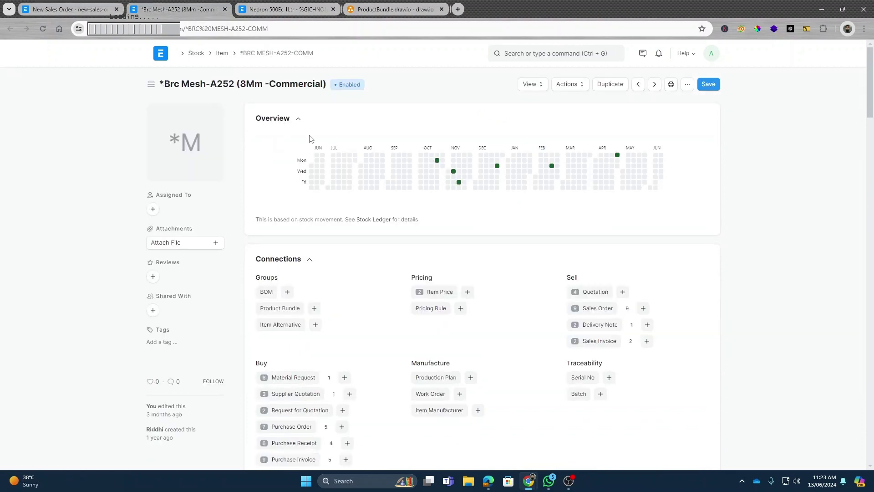
# Copy warehouse CD CT CO - AATE from the item's stock levels and set it as the order's source warehouse.
pyautogui.scroll(-8, 504, 278)
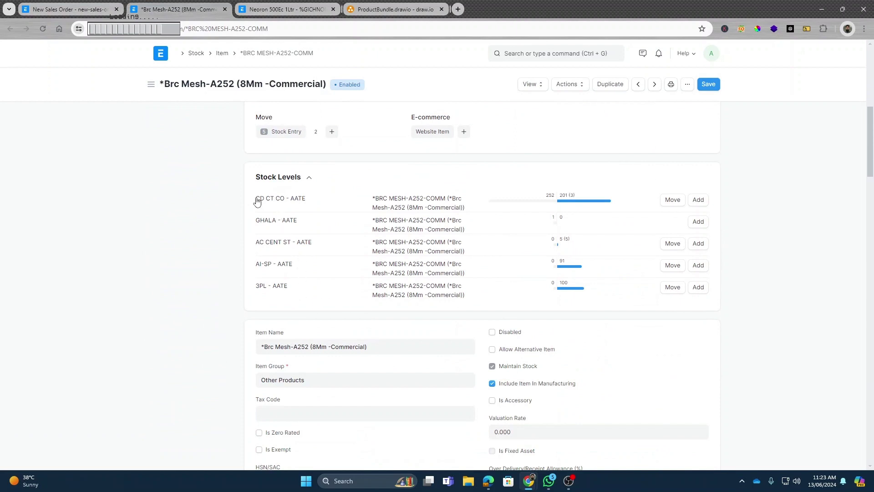
pyautogui.moveTo(257, 199); pyautogui.dragTo(307, 203)
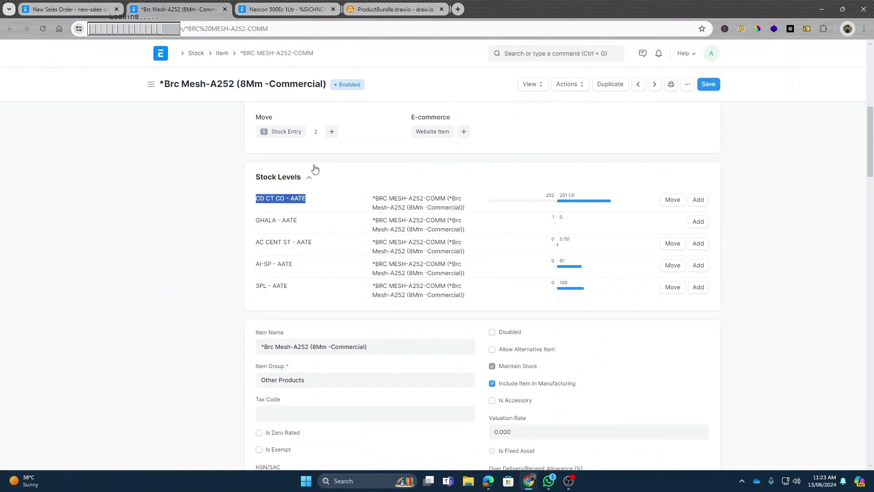
pyautogui.click(81, 10)
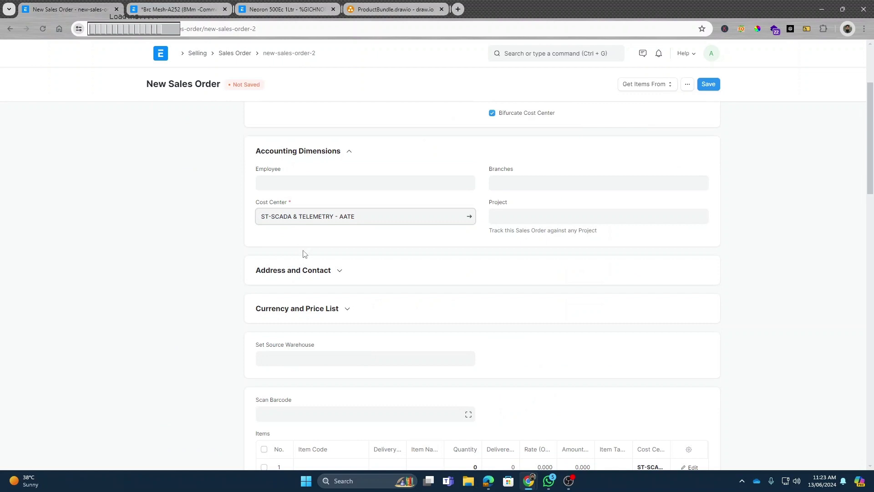
pyautogui.click(315, 359)
pyautogui.hotkey('ctrl', 'v')
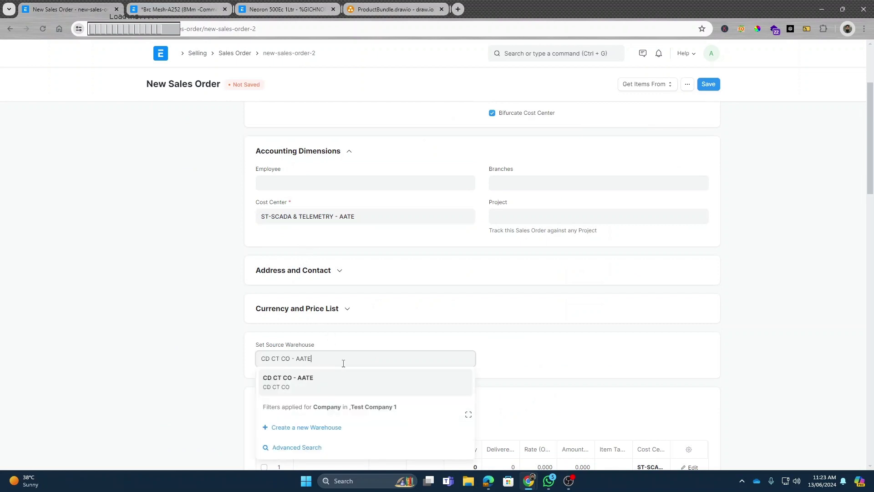
pyautogui.click(319, 380)
# Begin the first item row by entering BU as its item code.
pyautogui.scroll(-3, 370, 380)
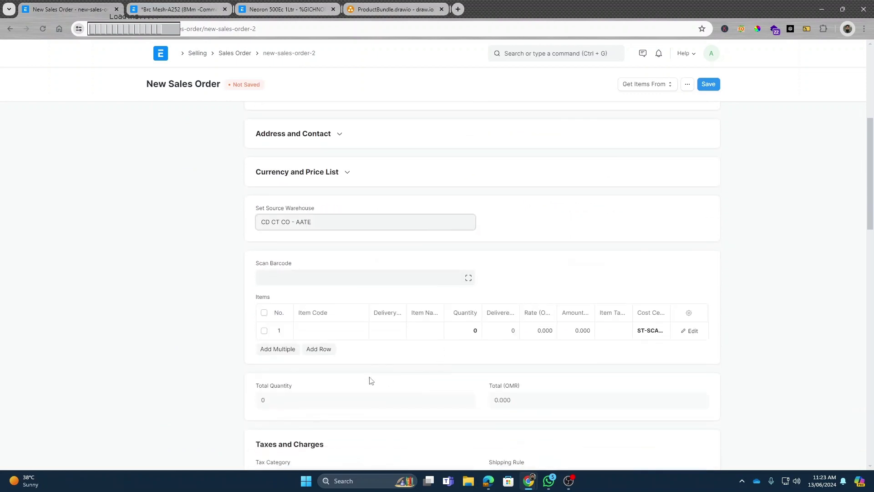
pyautogui.click(330, 331)
pyautogui.write('BUNDLE')
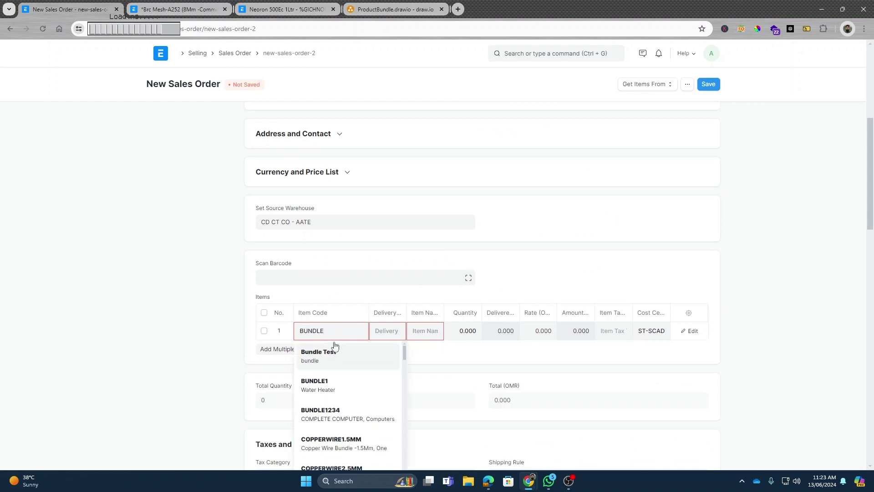
# Add BUNDLE1234 (qty 1) with delivery date 14-06-2024 and save draft SAL-ORD-2024-00093.
pyautogui.click(338, 413)
pyautogui.scroll(-2, 415, 313)
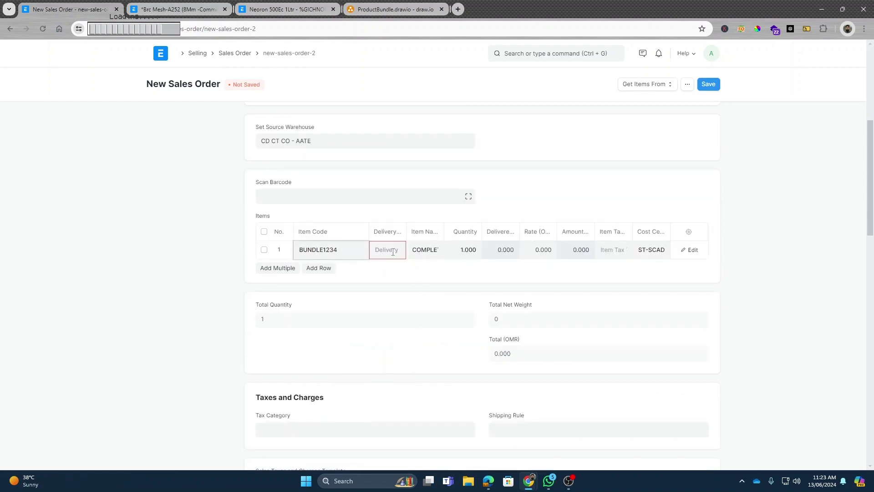
pyautogui.click(393, 252)
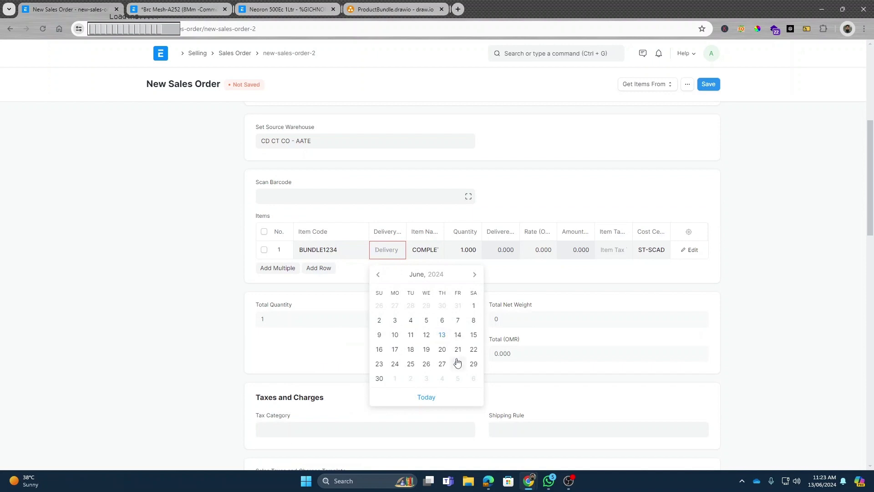
pyautogui.click(458, 334)
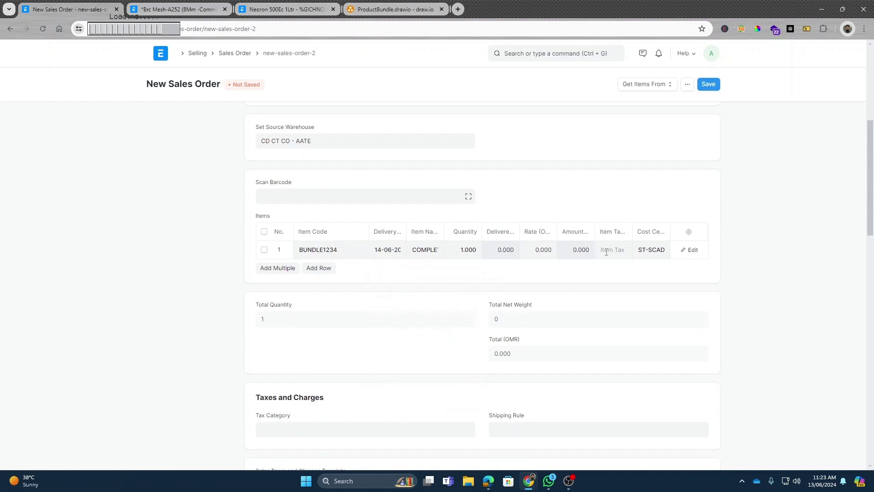
pyautogui.click(711, 88)
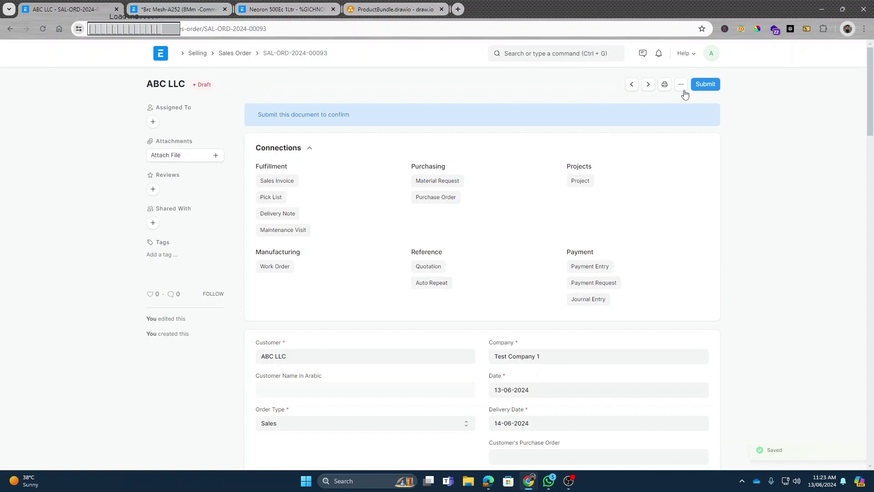
# Review the saved order, then submit SAL-ORD-2024-00093 and confirm so its status becomes To Deliver.
pyautogui.scroll(-10, 410, 301)
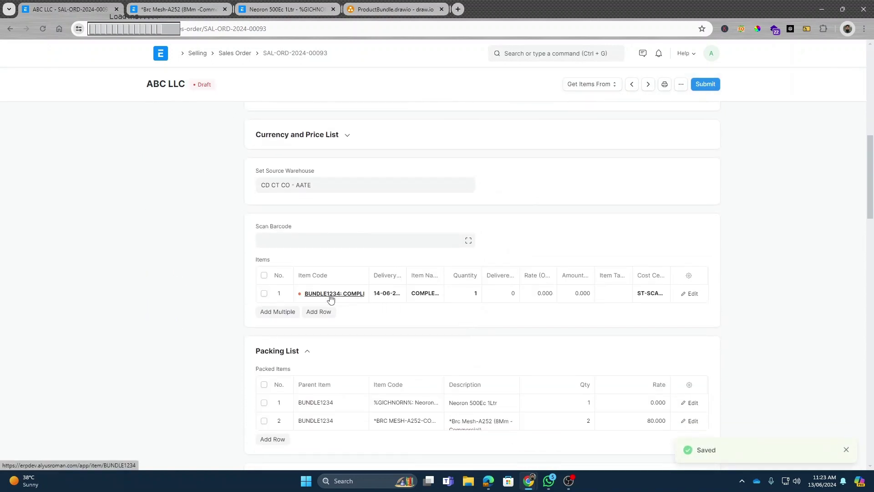
pyautogui.scroll(-3, 401, 319)
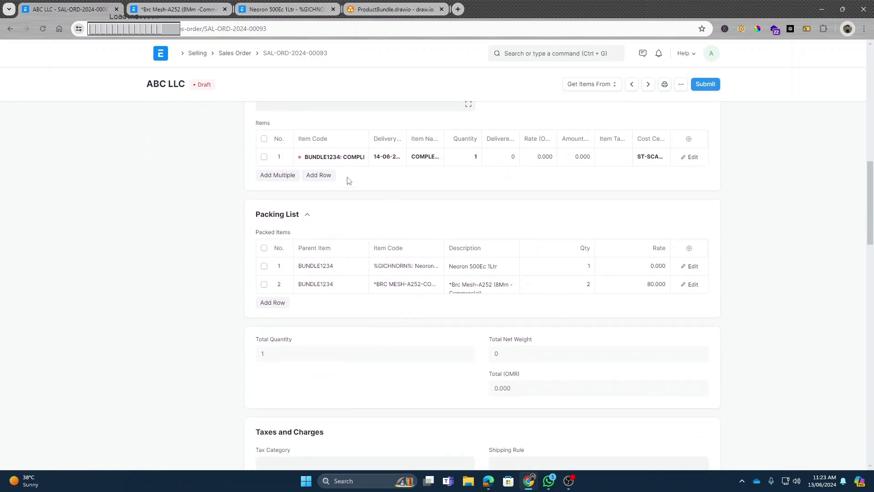
pyautogui.moveTo(335, 161)
pyautogui.click(704, 87)
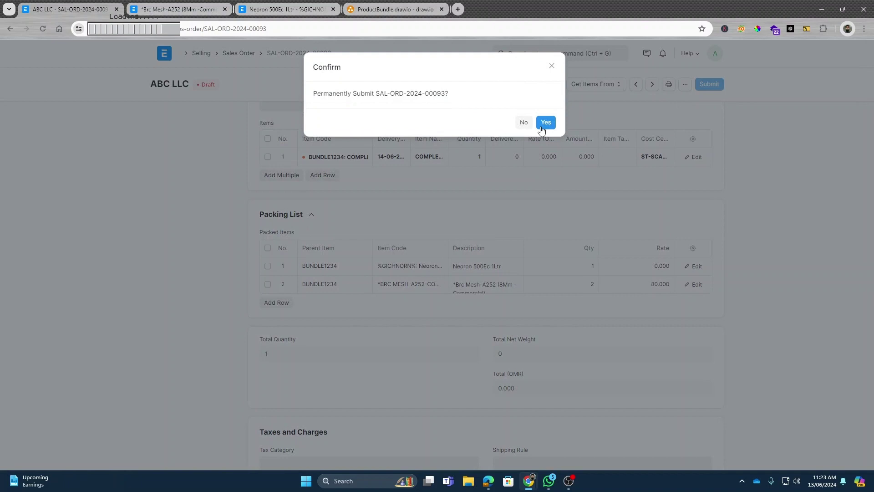
pyautogui.click(543, 126)
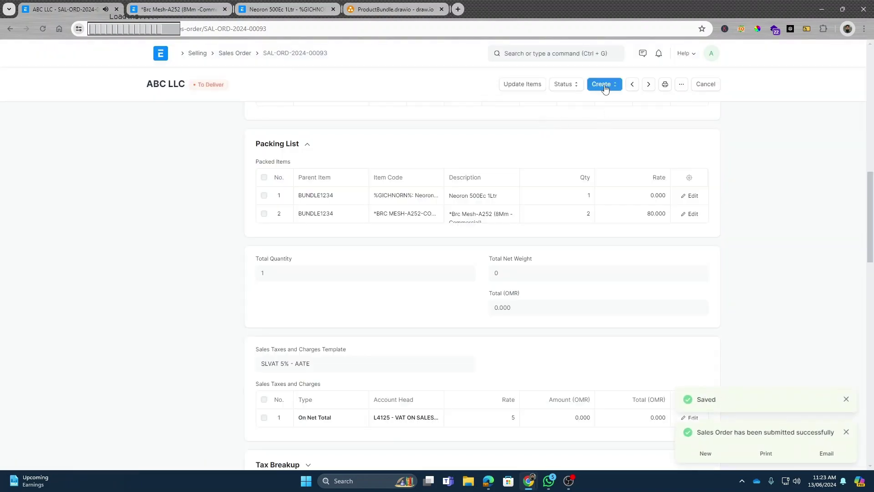
# Create a delivery note from the sales order and review its packing list.
pyautogui.click(604, 88)
pyautogui.click(611, 121)
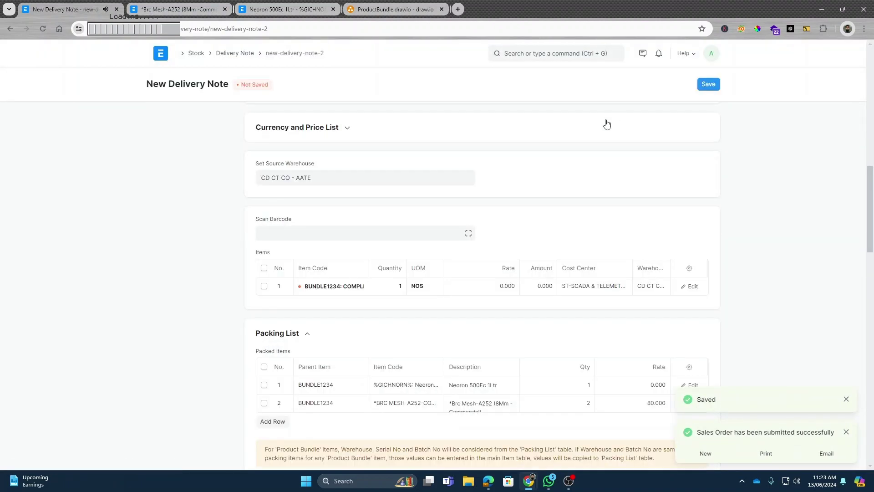
pyautogui.scroll(-5, 479, 237)
pyautogui.scroll(-10, 465, 248)
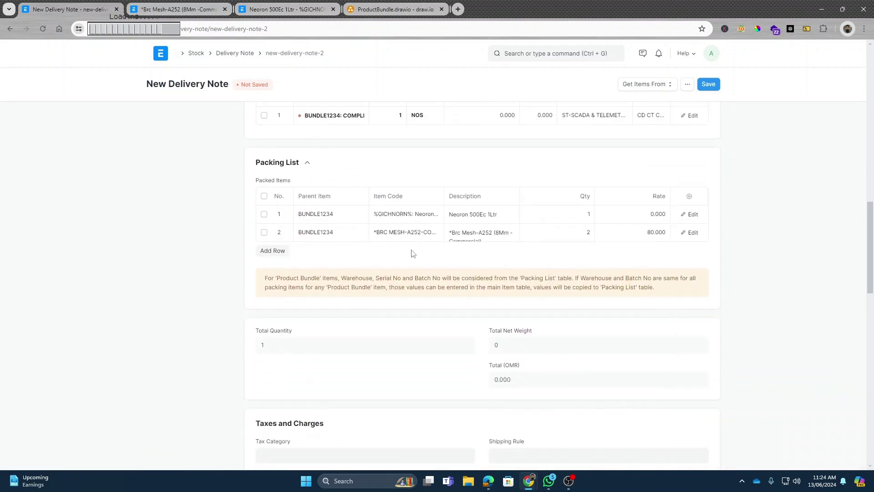
pyautogui.scroll(-2, 442, 265)
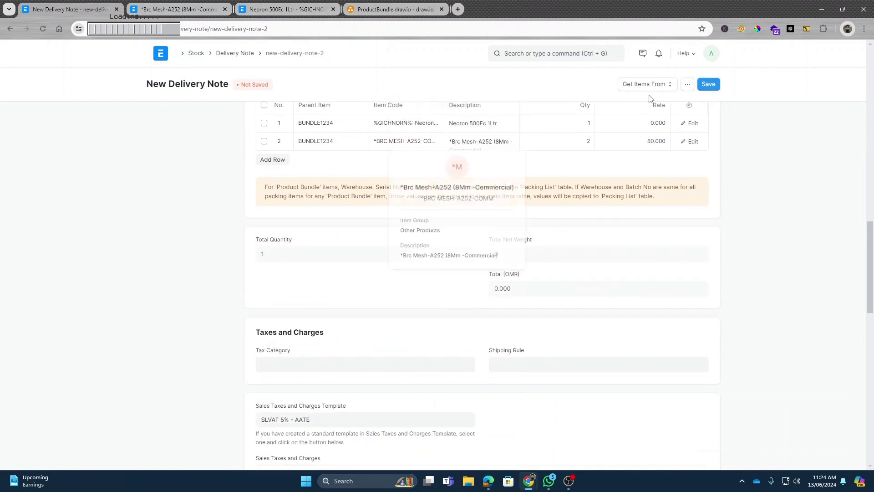
# Save and submit delivery note MAT-DN-2024-00032, leaving it with status To Bill.
pyautogui.click(708, 84)
pyautogui.click(708, 84)
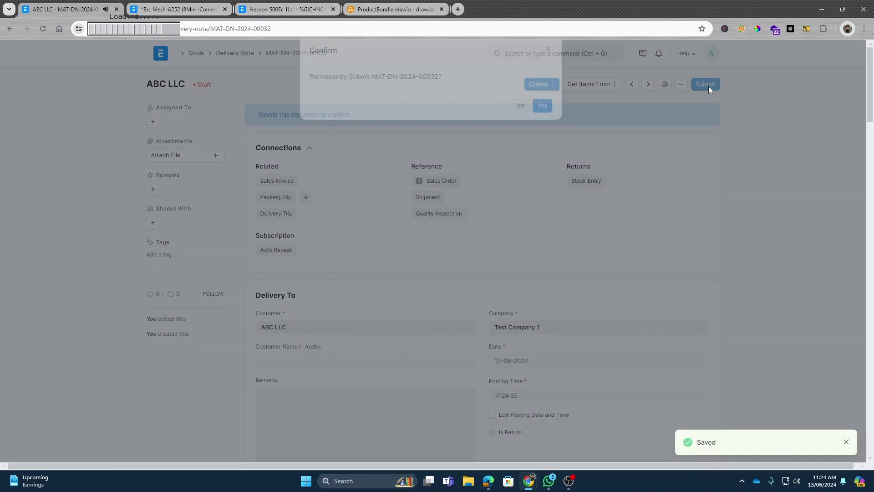
pyautogui.click(546, 123)
pyautogui.scroll(-5, 550, 127)
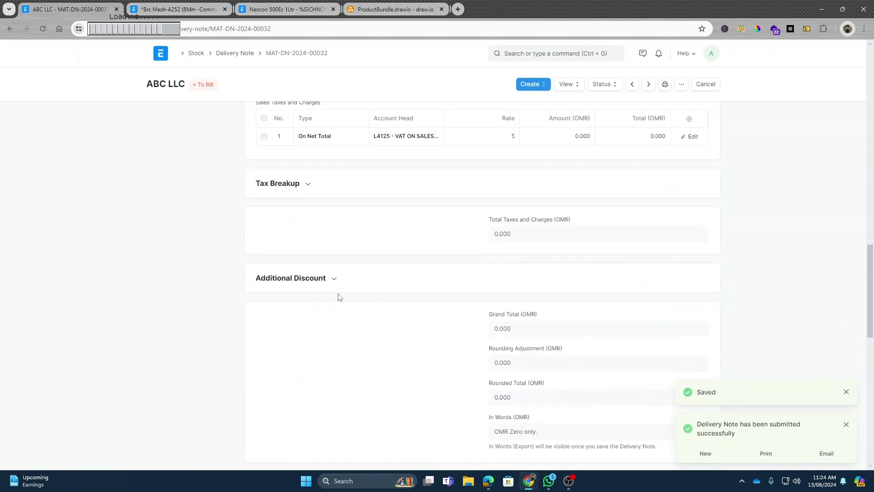
pyautogui.scroll(10, 371, 225)
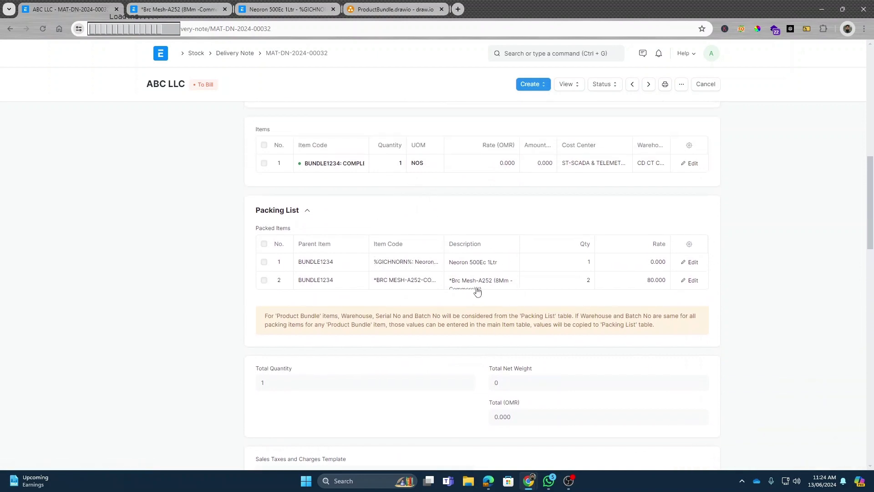
# Open the Stock Ledger for MAT-DN-2024-00032 showing 1 Neoron 500Ec 1Ltr and 2 Brc Mesh-A252 deducted.
pyautogui.click(566, 84)
pyautogui.click(575, 107)
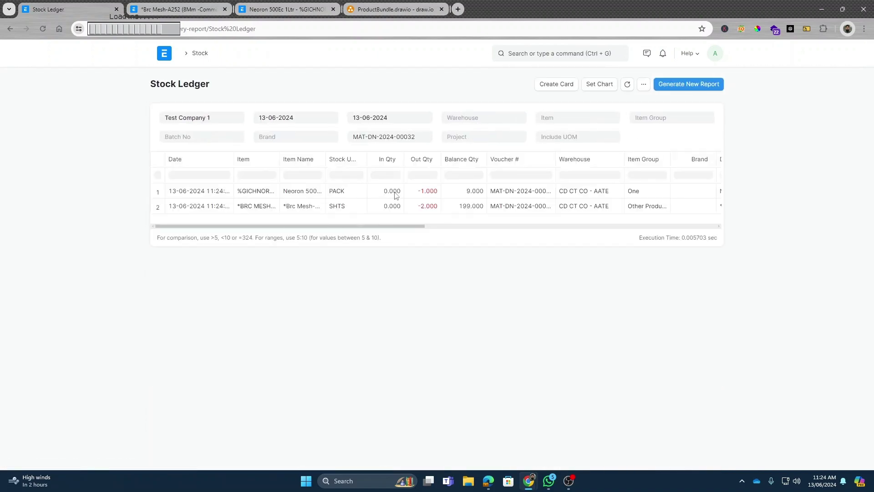
pyautogui.hscroll(10, 419, 229)
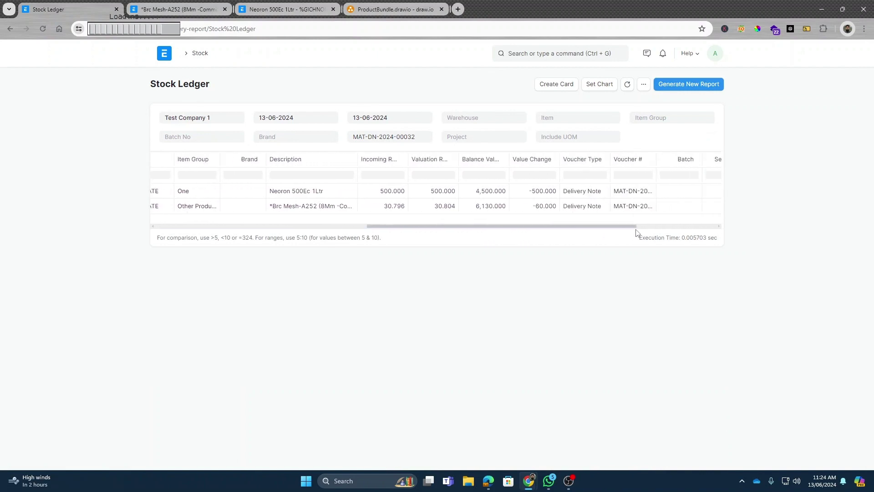
pyautogui.moveTo(538, 227); pyautogui.dragTo(270, 217)
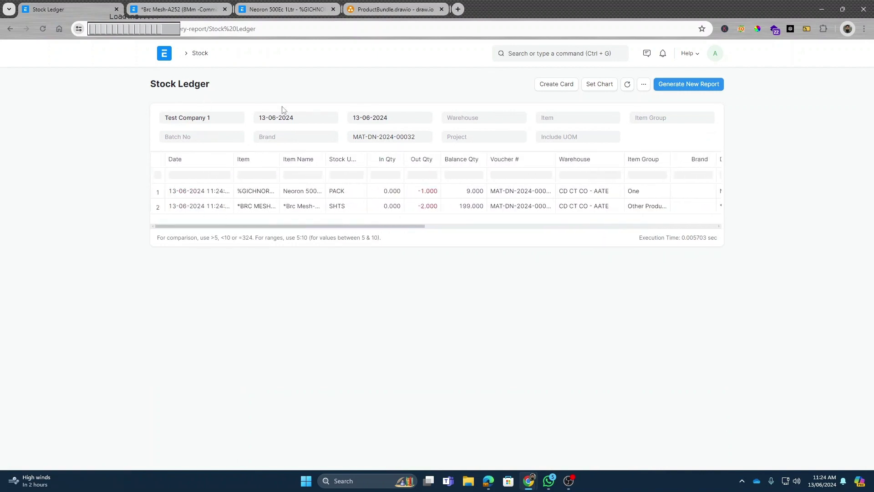
# Return to the delivery note and create a sales invoice from it.
pyautogui.click(9, 29)
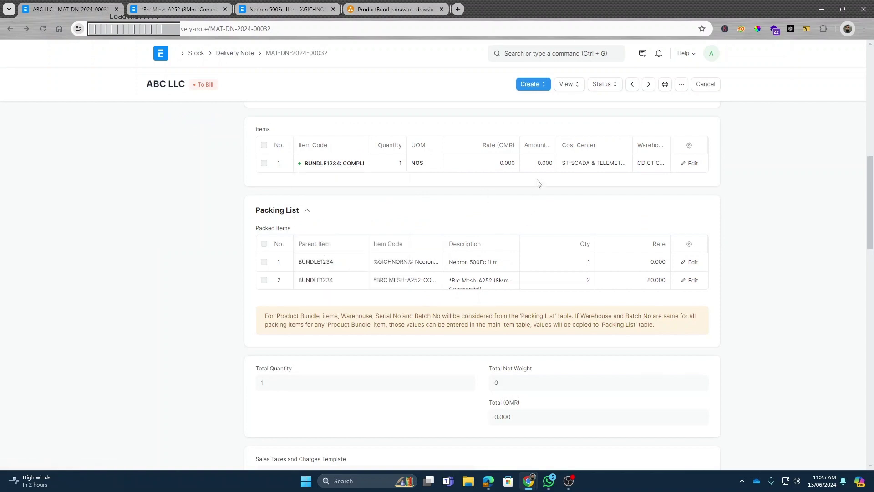
pyautogui.click(544, 86)
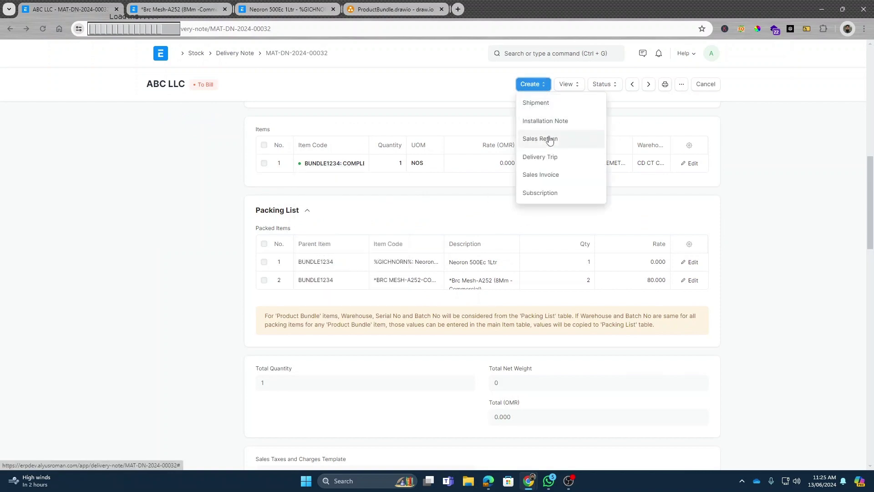
pyautogui.click(555, 175)
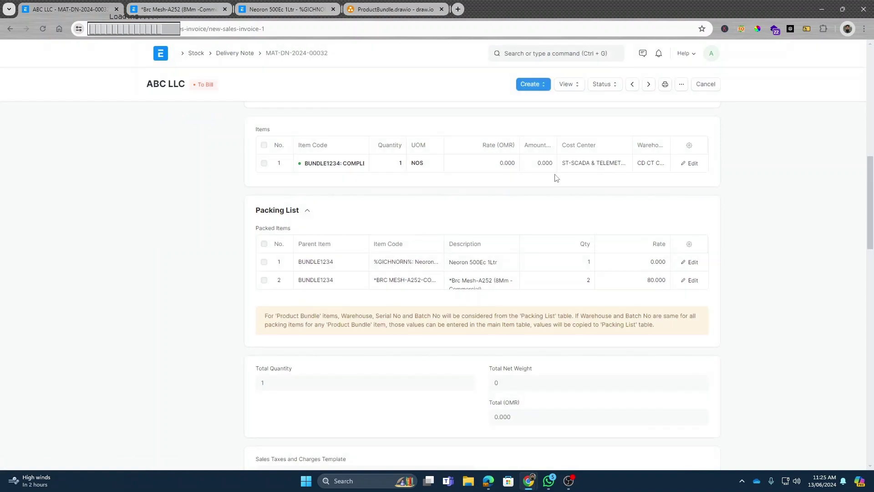
pyautogui.scroll(-6, 465, 215)
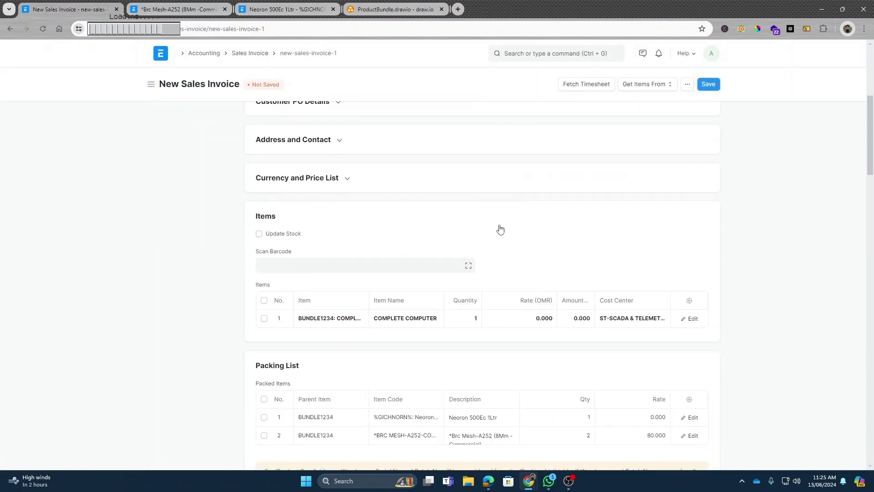
pyautogui.scroll(-3, 515, 279)
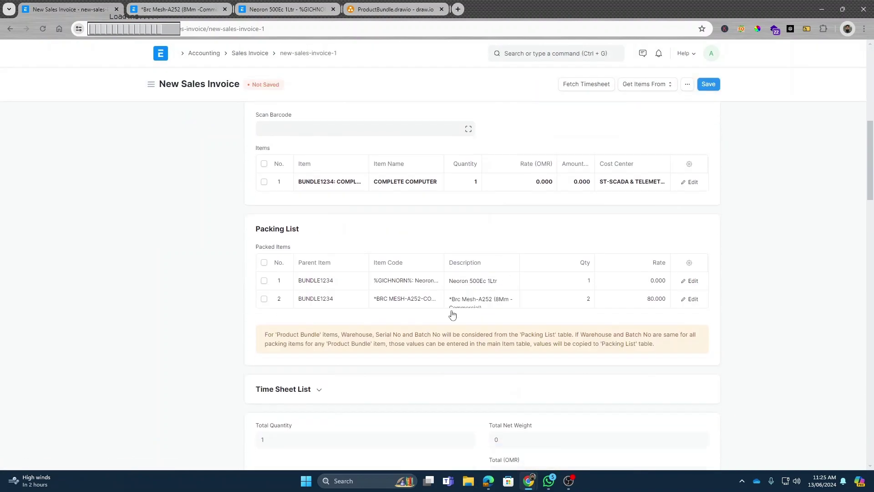
# Save and submit sales invoice ACC-SINV-2024-00024, leaving it marked Paid.
pyautogui.click(710, 87)
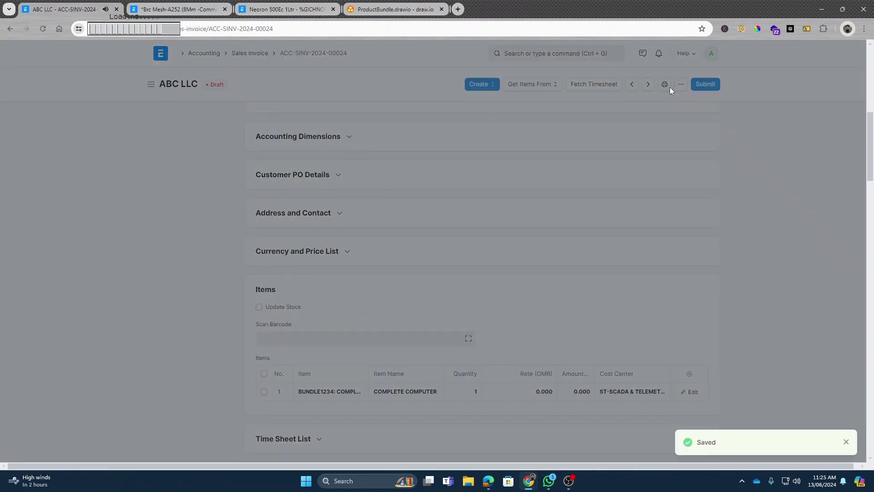
pyautogui.click(551, 67)
pyautogui.scroll(-10, 573, 189)
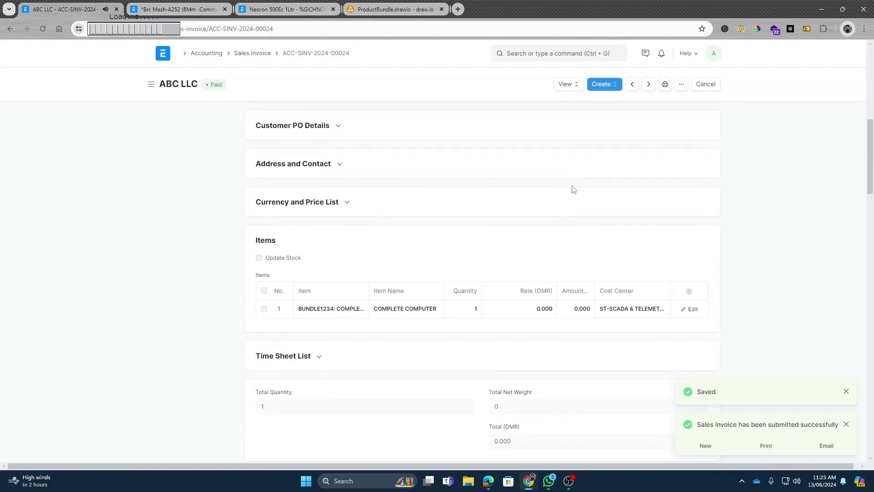
pyautogui.scroll(-5, 563, 305)
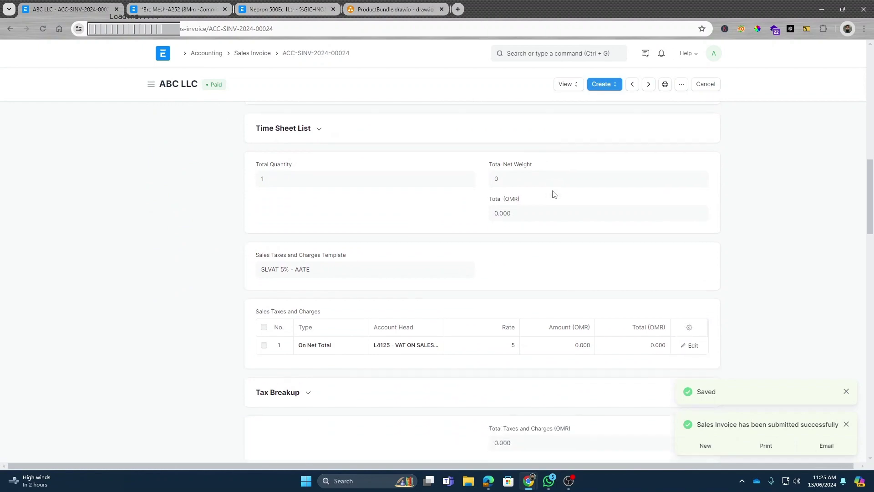
pyautogui.scroll(8, 553, 194)
pyautogui.click(566, 84)
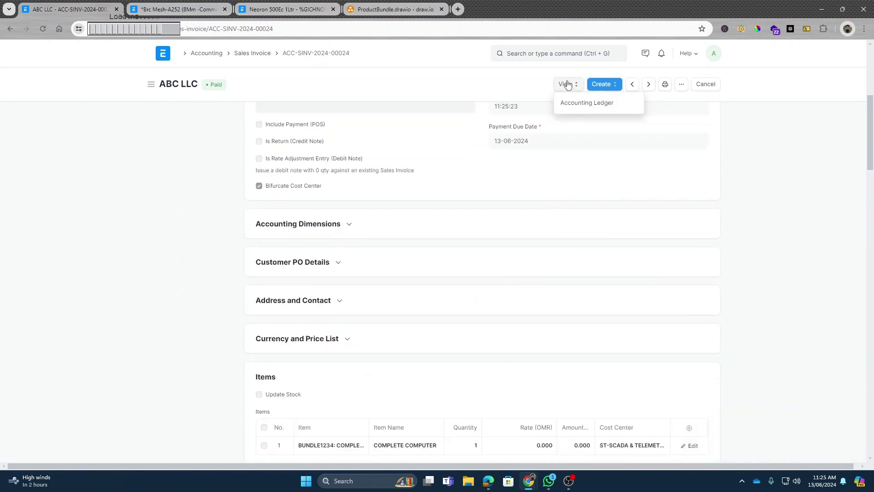
pyautogui.click(572, 105)
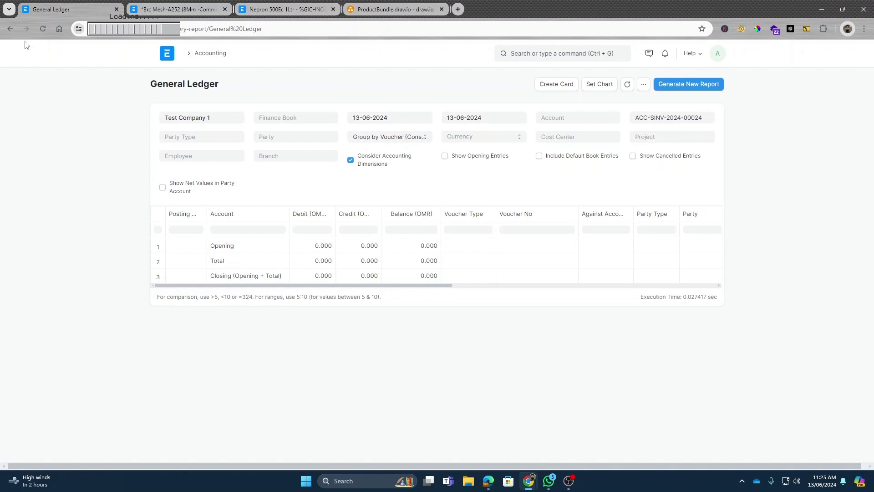
pyautogui.click(9, 30)
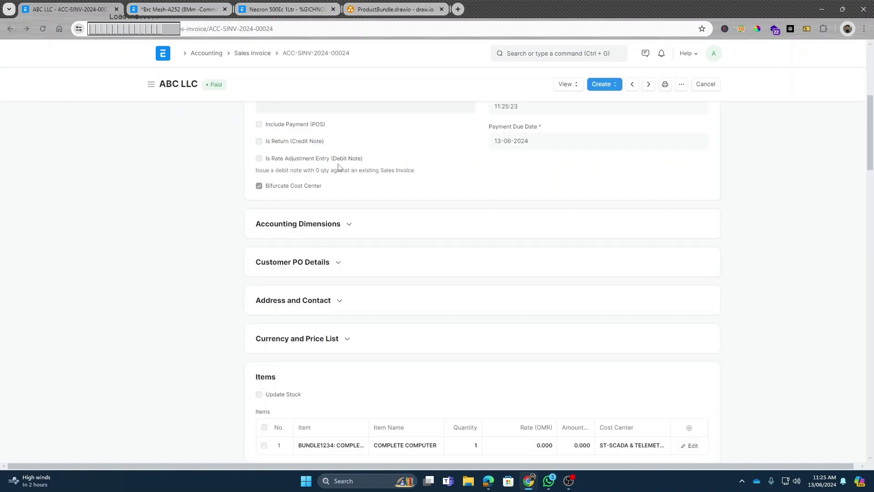
pyautogui.scroll(-3, 342, 168)
pyautogui.scroll(-4, 451, 203)
pyautogui.scroll(1, 582, 206)
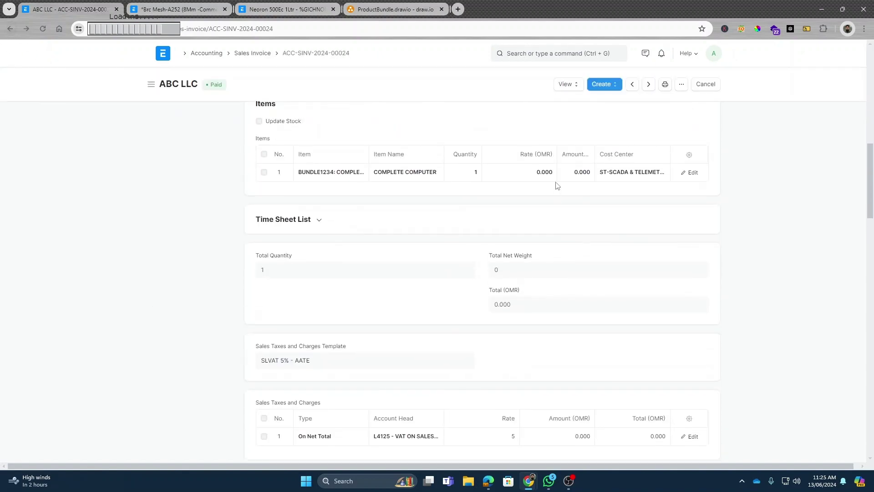
pyautogui.scroll(-4, 532, 177)
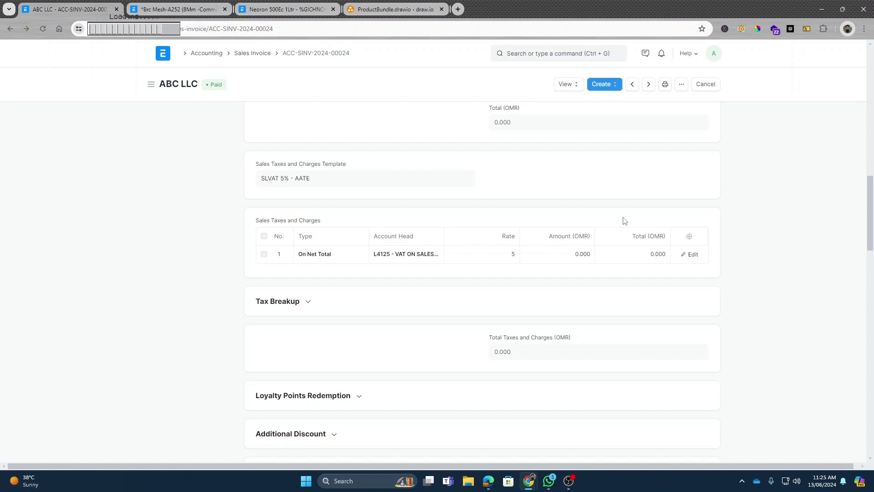
pyautogui.scroll(10, 560, 242)
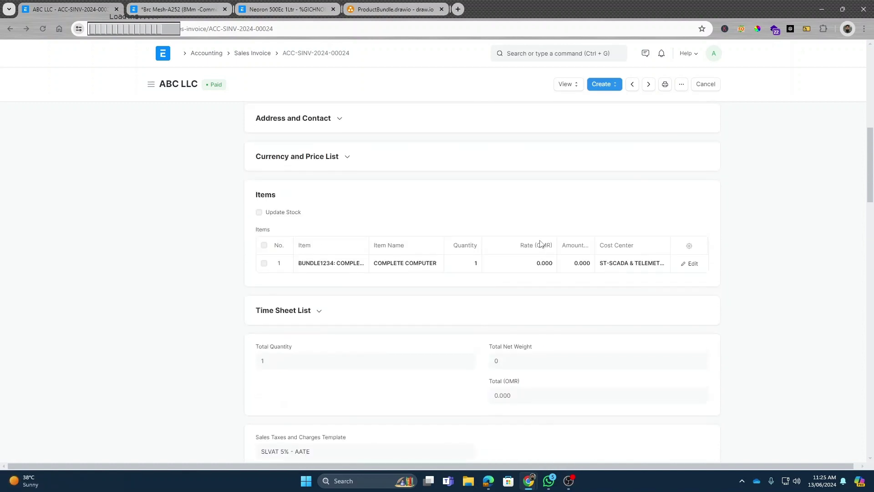
pyautogui.scroll(3, 542, 244)
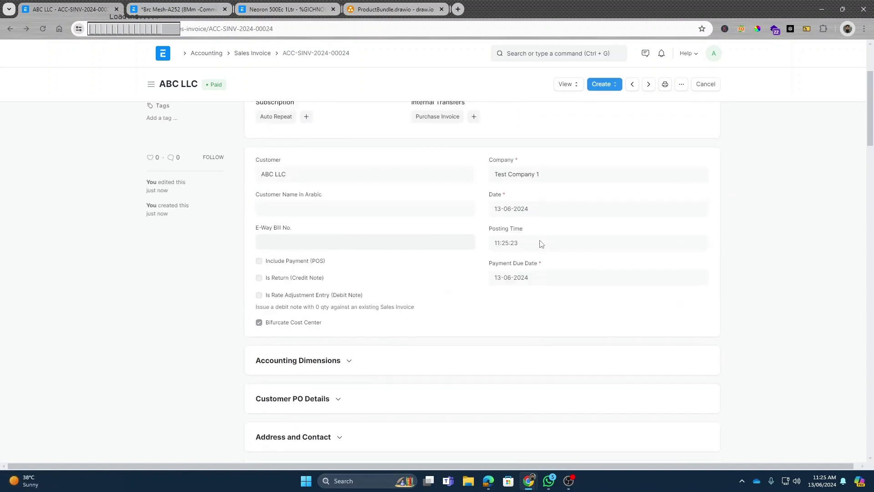